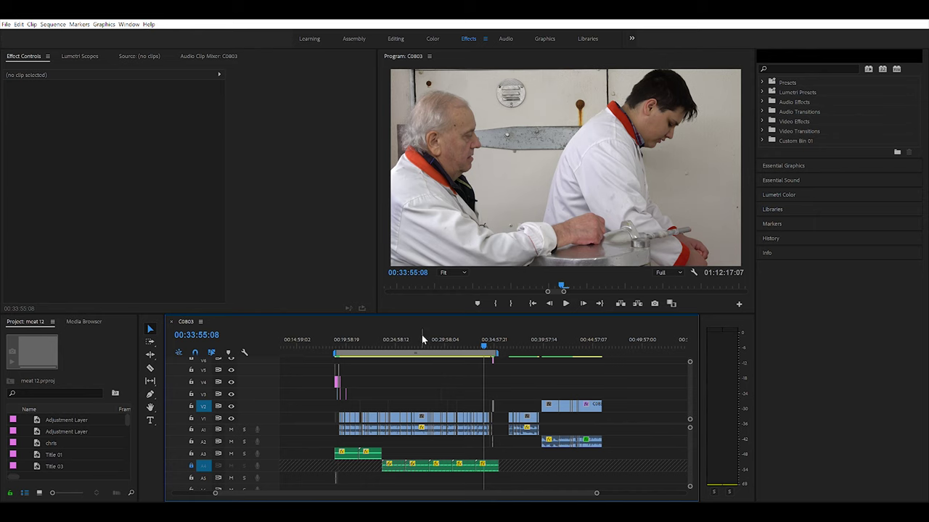
# Scrub the ruler and zoom the timeline to park on the hand-mixing shot at 00:22:44:14.
pyautogui.click(400, 342)
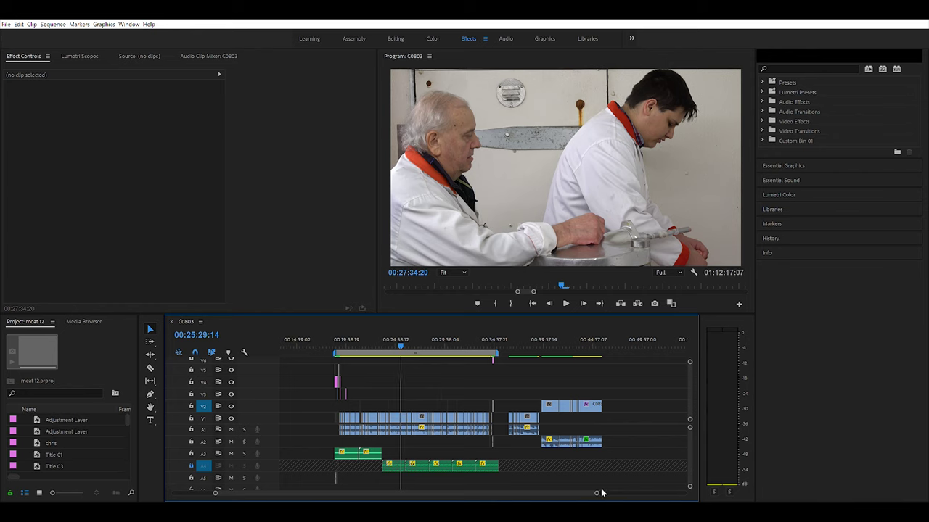
pyautogui.moveTo(601, 489); pyautogui.dragTo(547, 491)
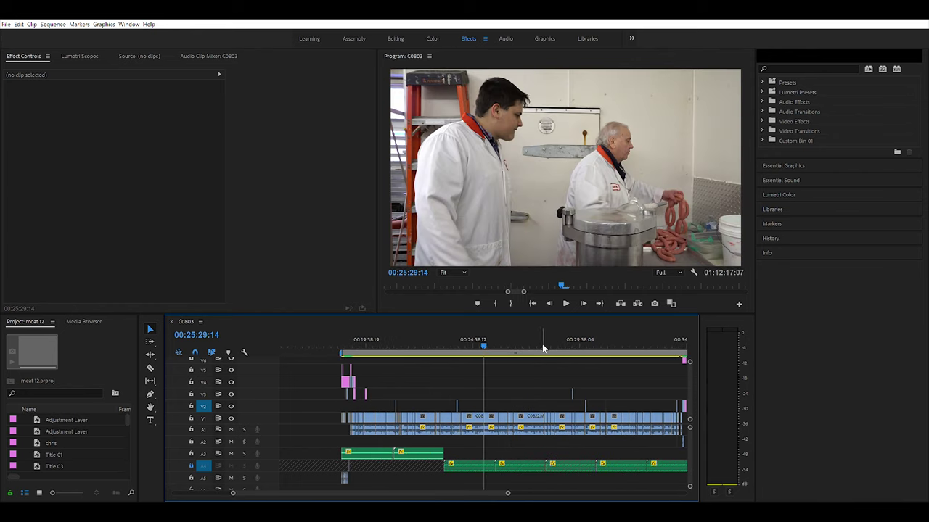
pyautogui.click(439, 340)
pyautogui.click(427, 340)
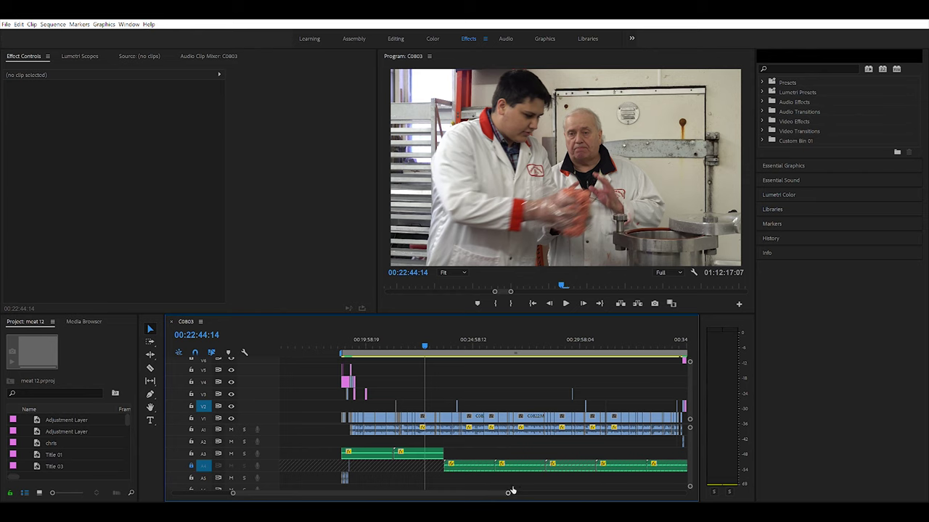
pyautogui.moveTo(509, 492); pyautogui.dragTo(544, 493)
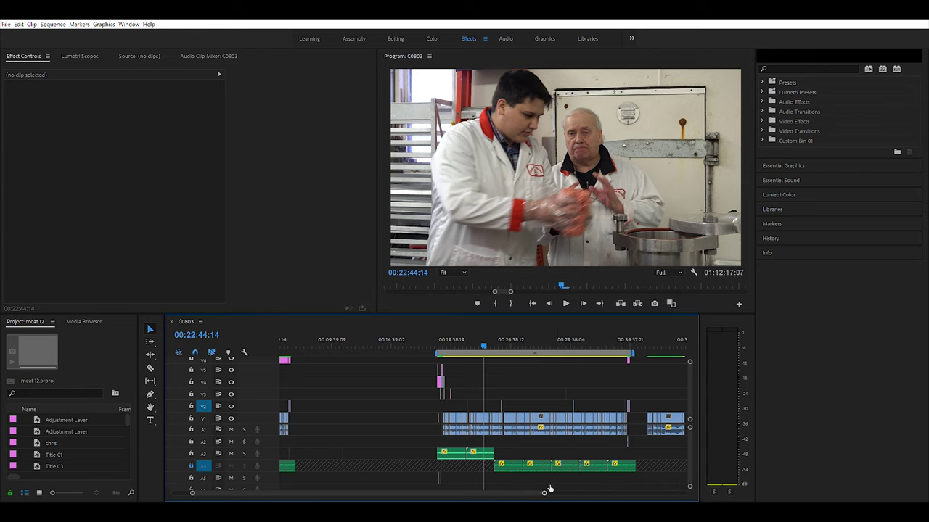
pyautogui.moveTo(545, 493); pyautogui.dragTo(500, 493)
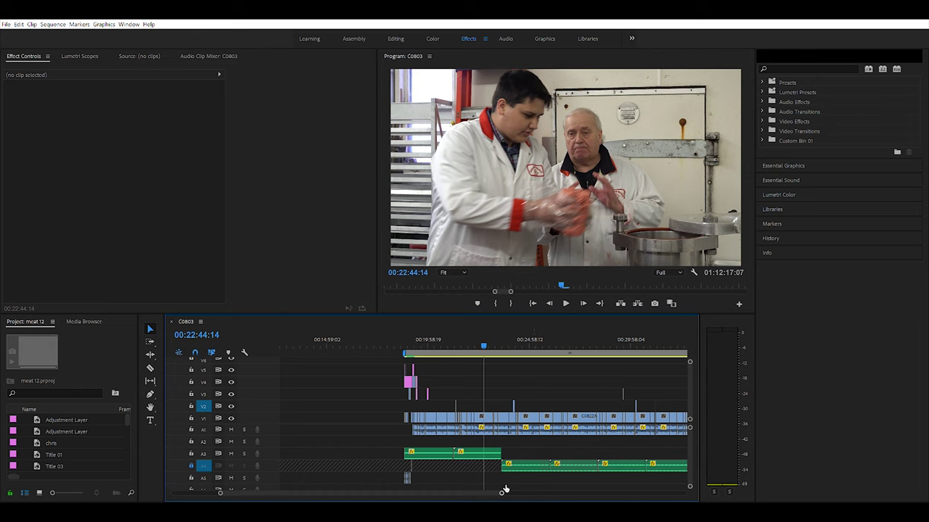
# Zoom in on the opening clips near 00:18:51:09 and play them full-frame in the Program monitor.
pyautogui.moveTo(504, 489); pyautogui.dragTo(460, 491)
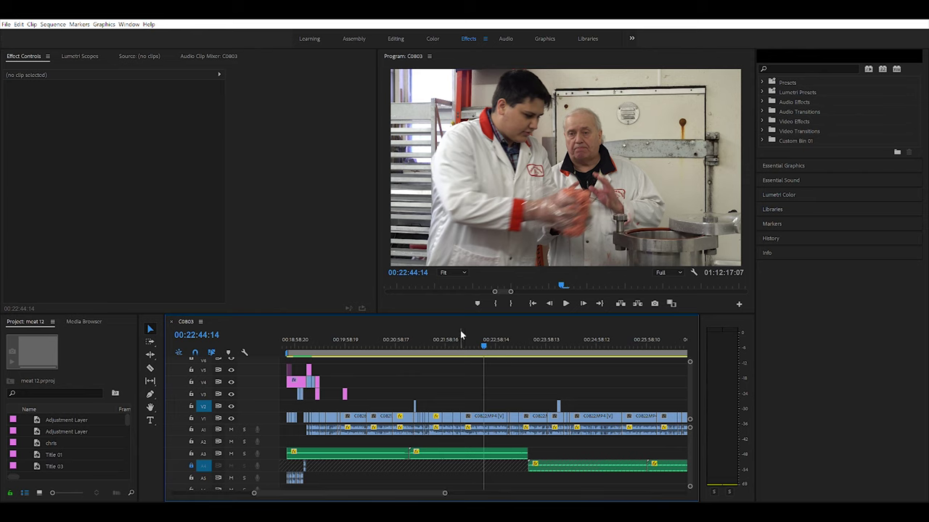
pyautogui.moveTo(460, 333); pyautogui.dragTo(247, 361)
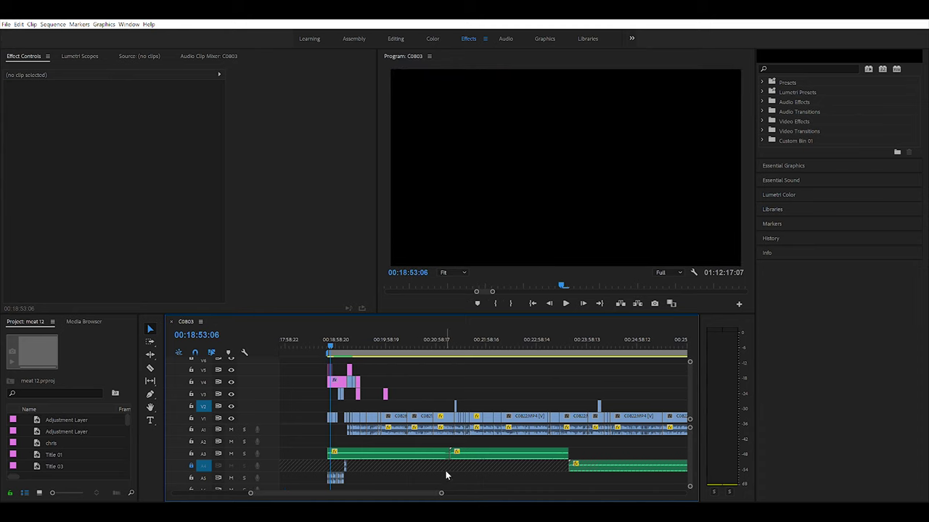
pyautogui.moveTo(442, 491); pyautogui.dragTo(375, 493)
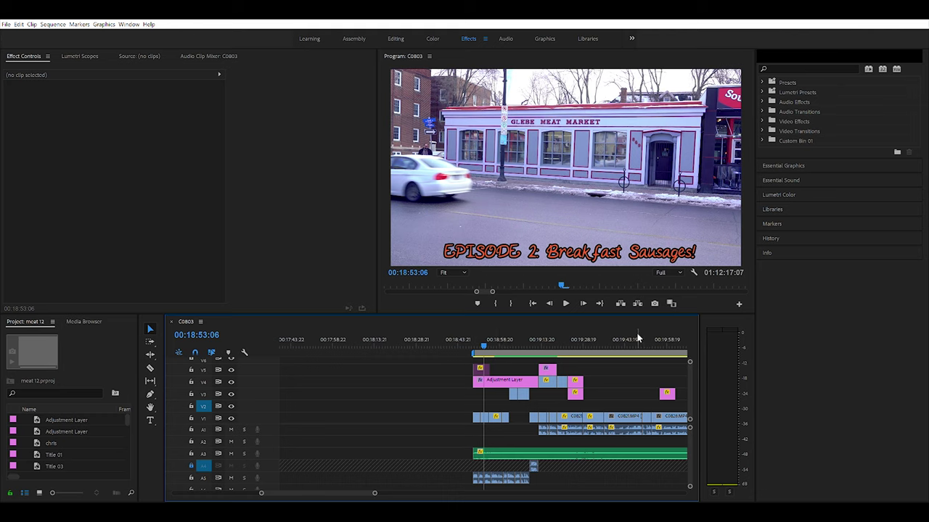
pyautogui.moveTo(500, 341); pyautogui.dragTo(471, 345)
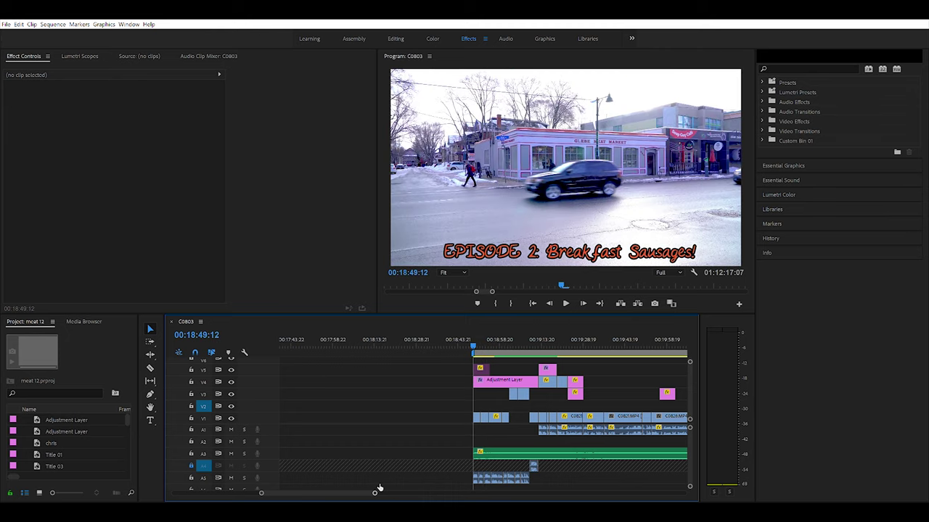
pyautogui.moveTo(374, 493); pyautogui.dragTo(367, 493)
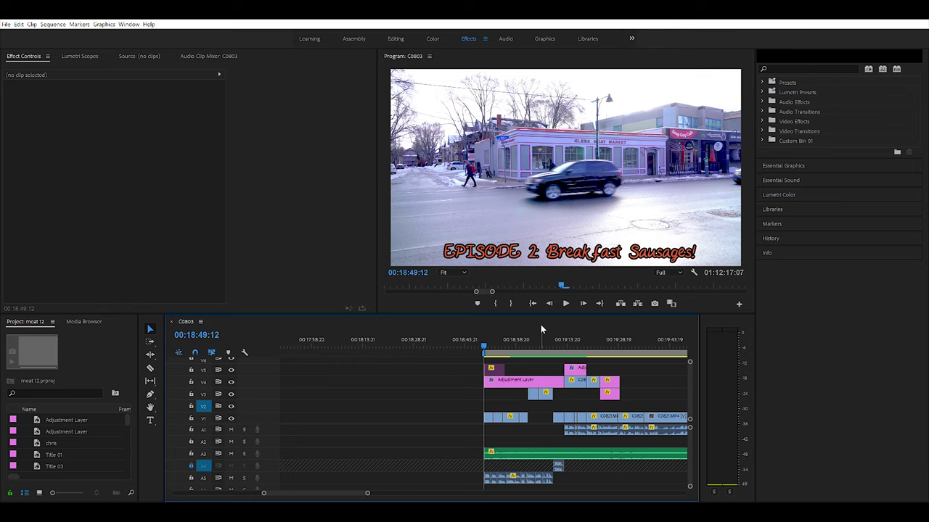
pyautogui.press('space')
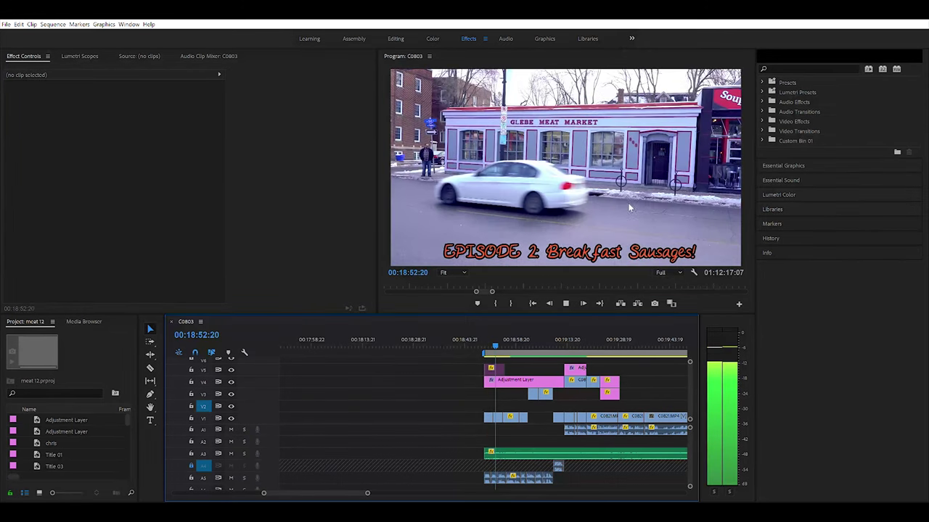
pyautogui.press('`')
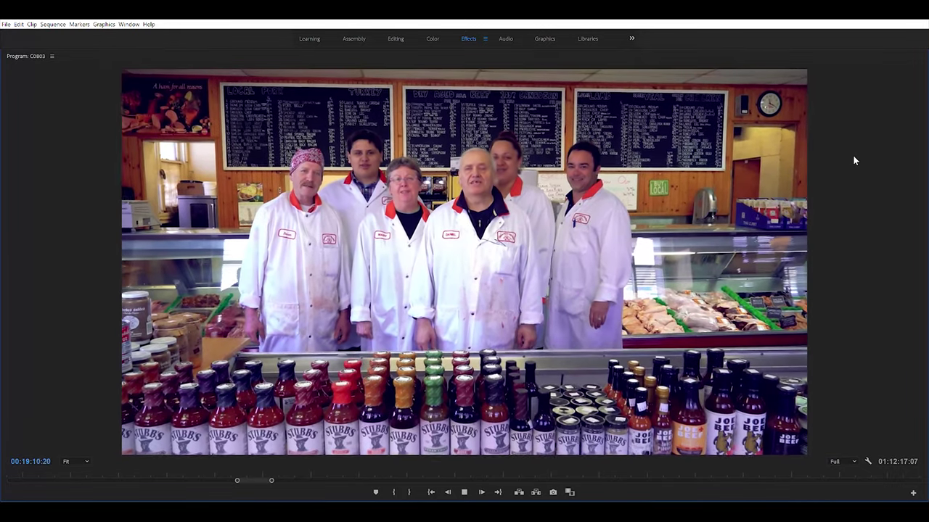
# Stop playback on the staff group shot and return the Program monitor to normal size.
pyautogui.press('space')
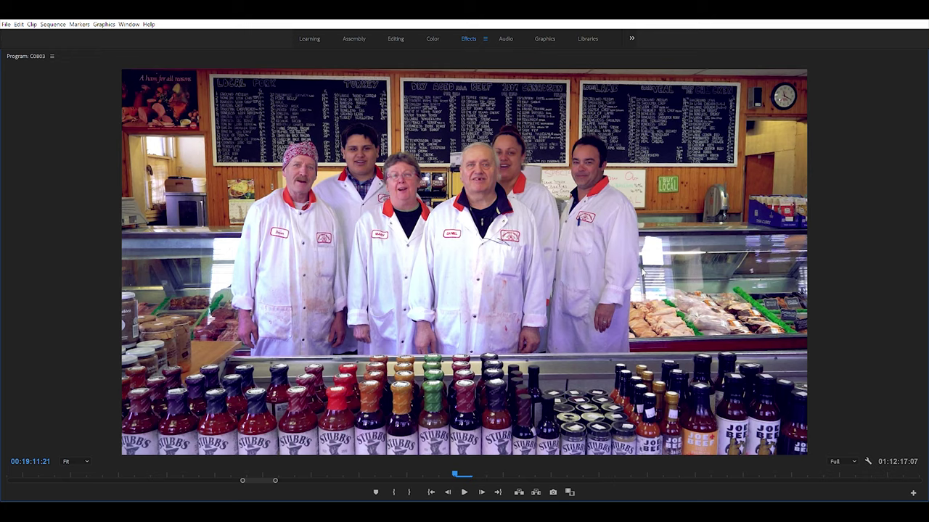
pyautogui.press('`')
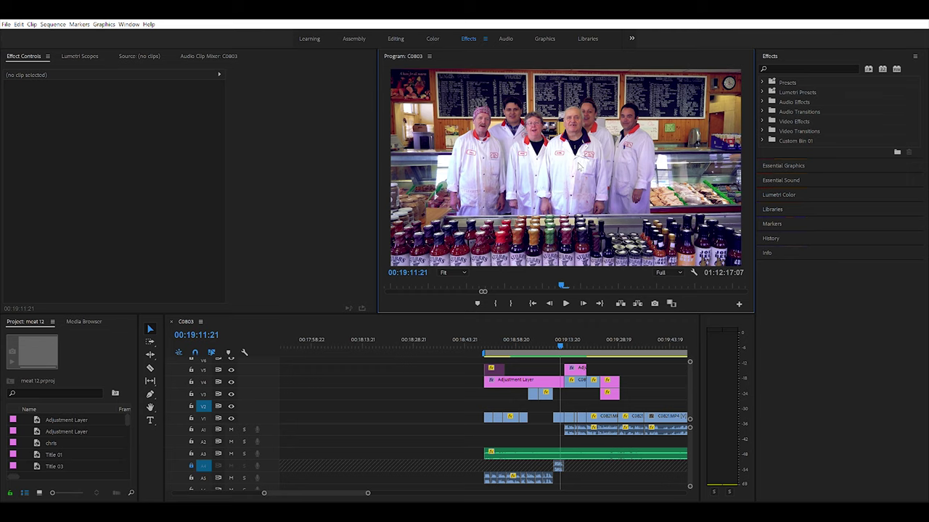
# Preview the opening from the start, then park at 00:18:49:12 and zoom the timeline in.
pyautogui.click(538, 339)
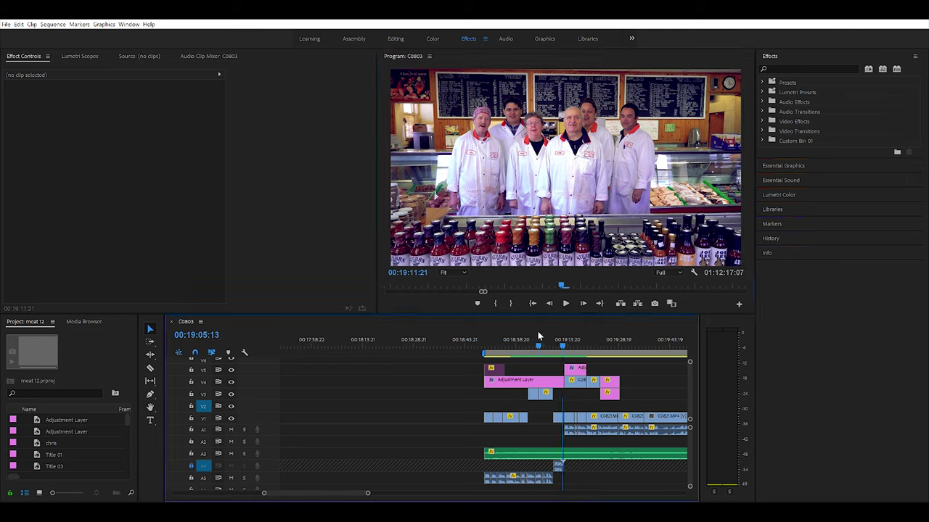
pyautogui.press('Up')
pyautogui.press('Up')
pyautogui.press('Up')
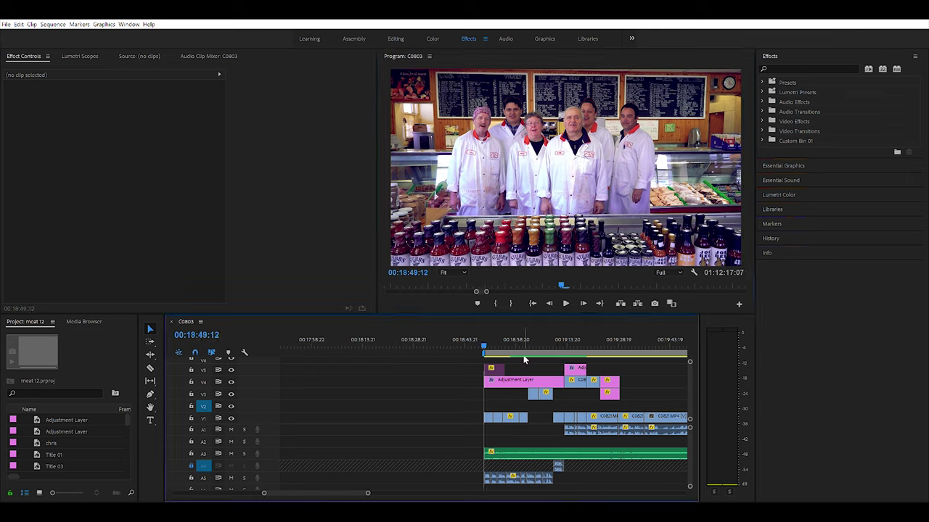
pyautogui.press('space')
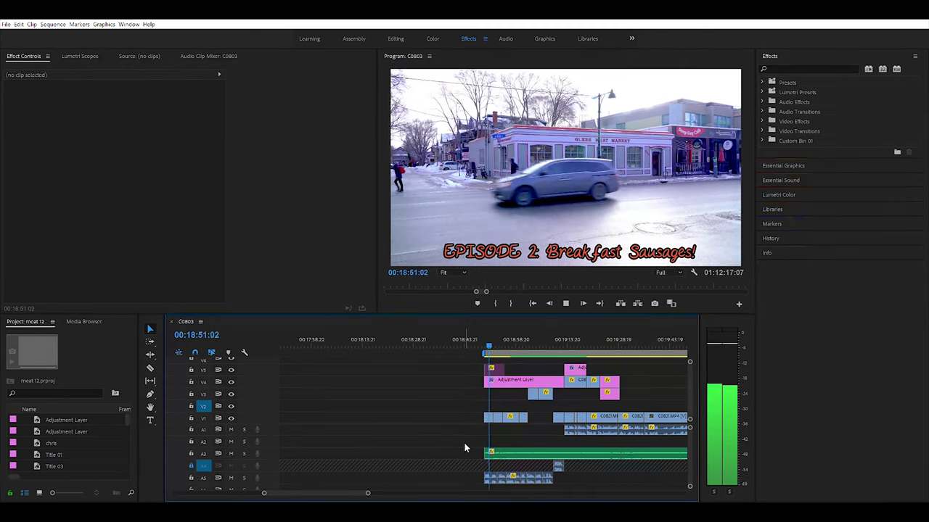
pyautogui.press('space')
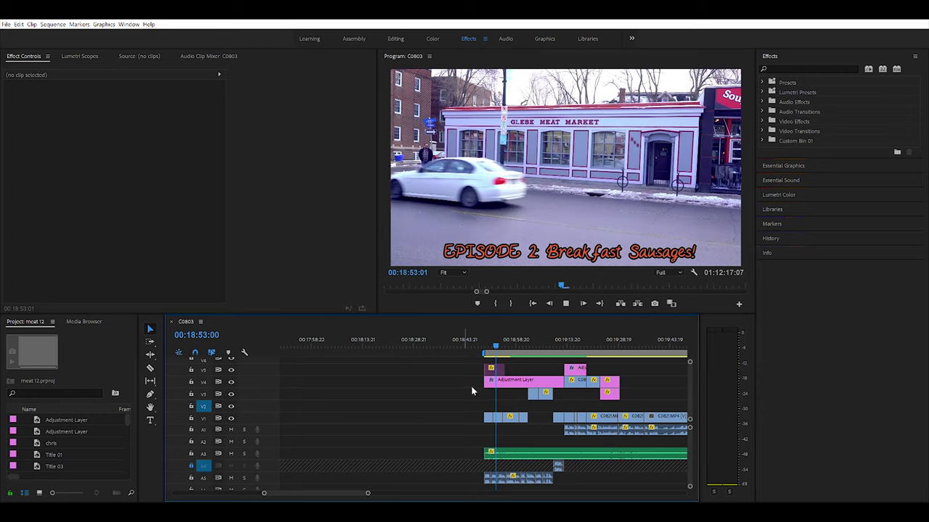
pyautogui.click(474, 341)
pyautogui.moveTo(474, 340); pyautogui.dragTo(484, 340)
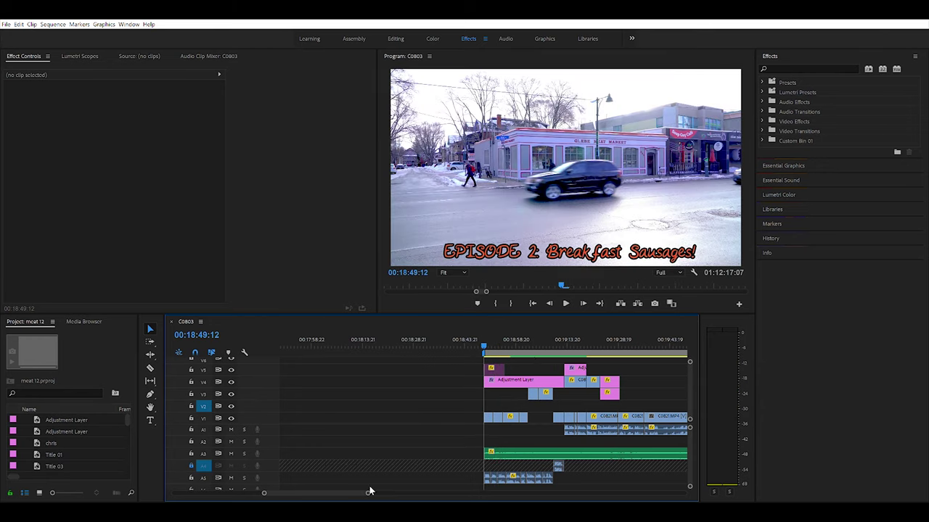
pyautogui.moveTo(368, 492); pyautogui.dragTo(335, 494)
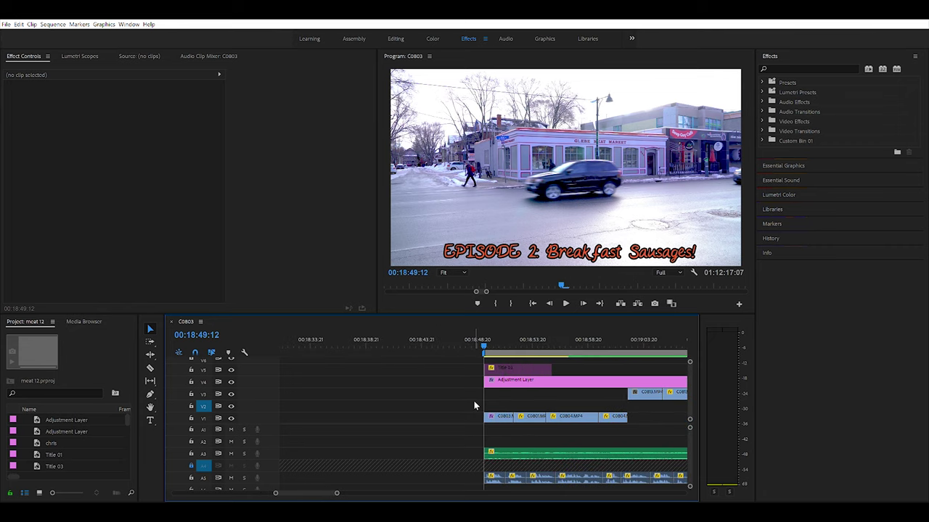
pyautogui.click(527, 365)
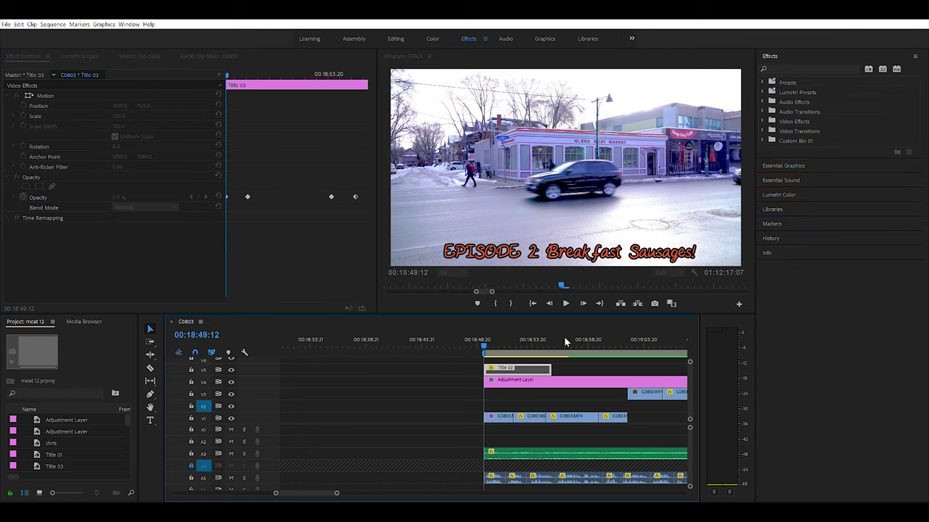
pyautogui.click(546, 341)
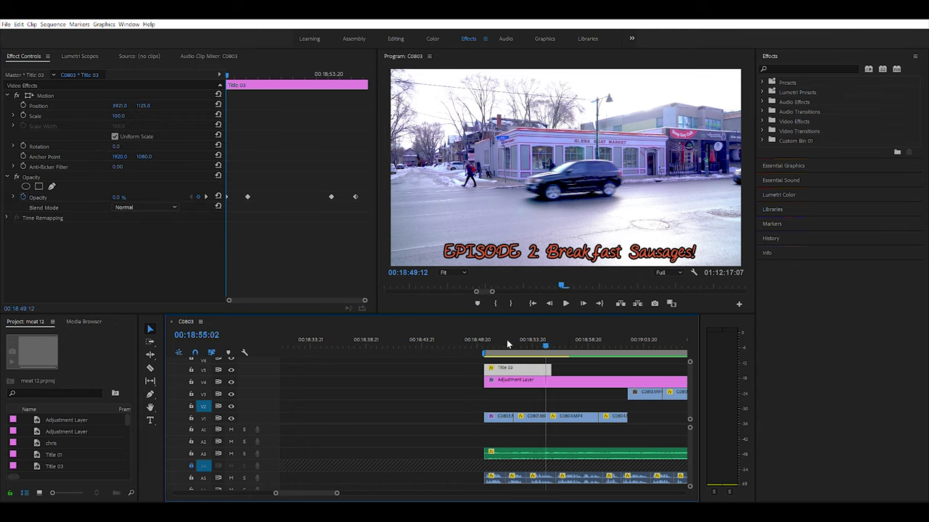
pyautogui.click(505, 346)
pyautogui.click(591, 359)
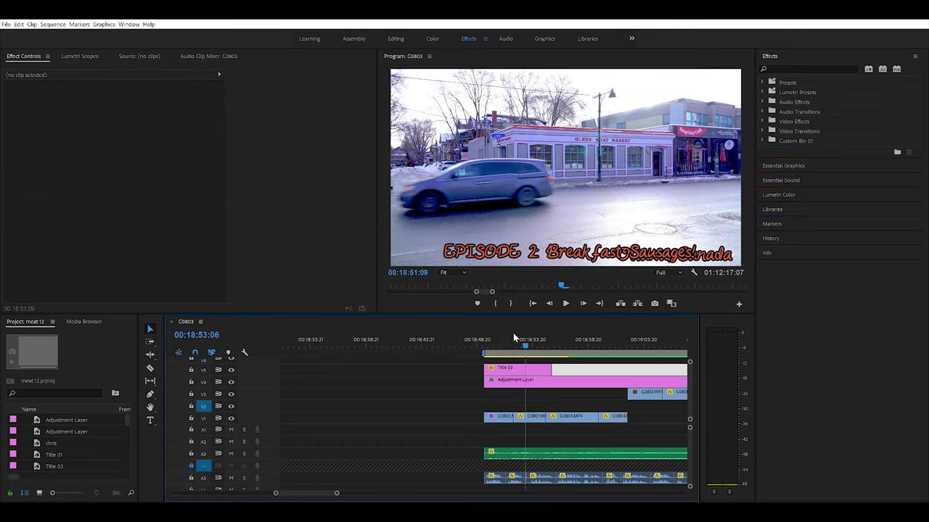
pyautogui.click(490, 341)
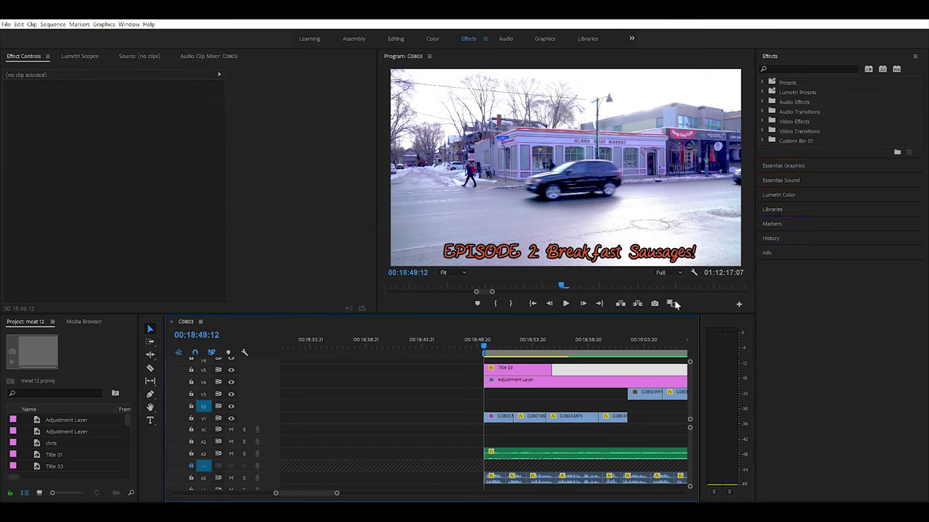
pyautogui.click(526, 368)
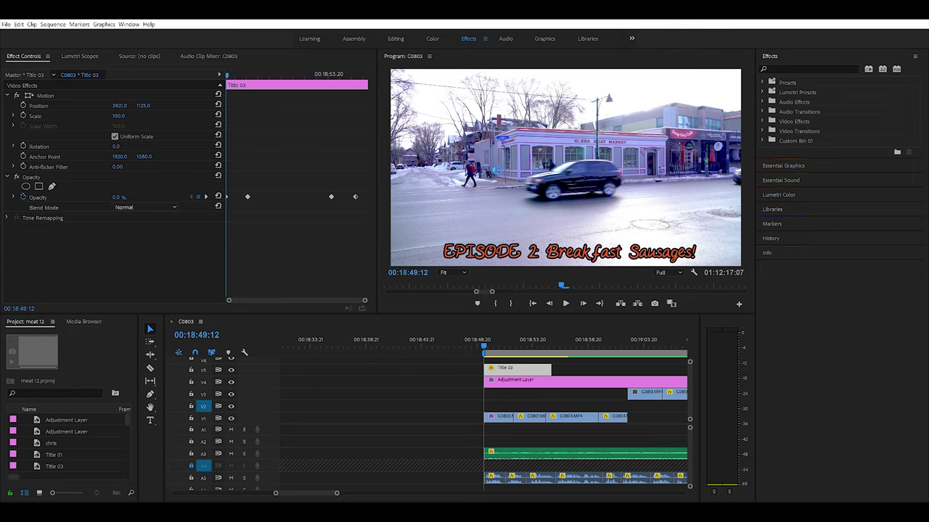
# Focus the Program monitor showing the Title 03 street shot.
pyautogui.click(496, 177)
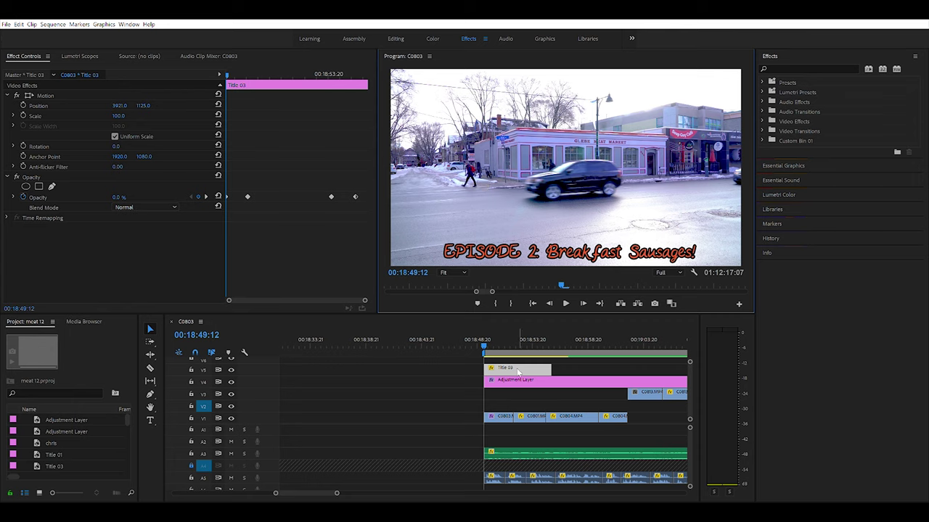
# At 00:18:52:04, scrub Title 03's Position X down to 1497.0 to slide the BUTCHER title in.
pyautogui.click(503, 346)
pyautogui.click(513, 346)
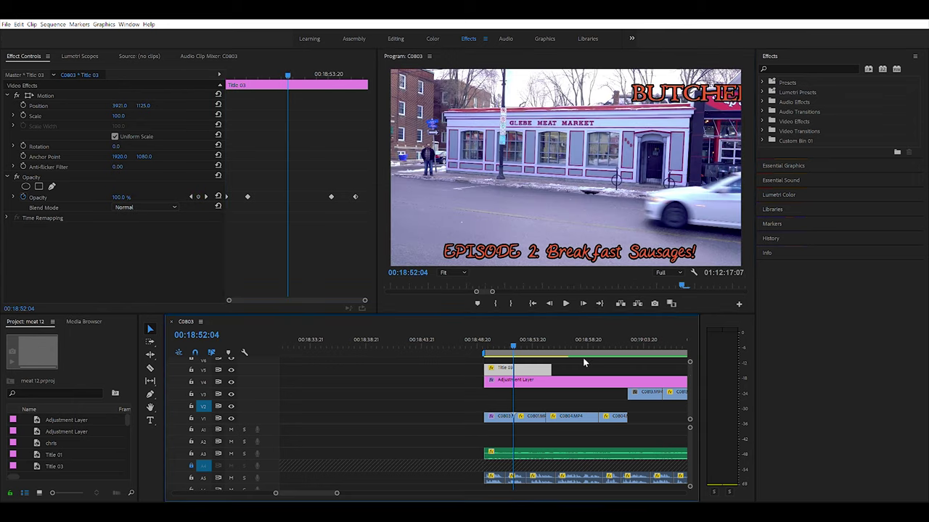
pyautogui.click(516, 368)
pyautogui.moveTo(119, 105); pyautogui.dragTo(50, 105)
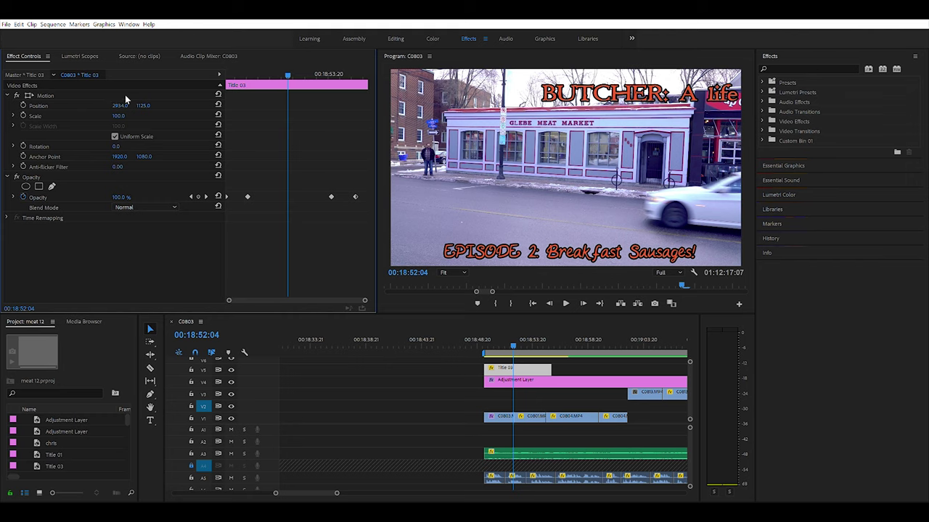
pyautogui.moveTo(120, 105); pyautogui.dragTo(101, 105)
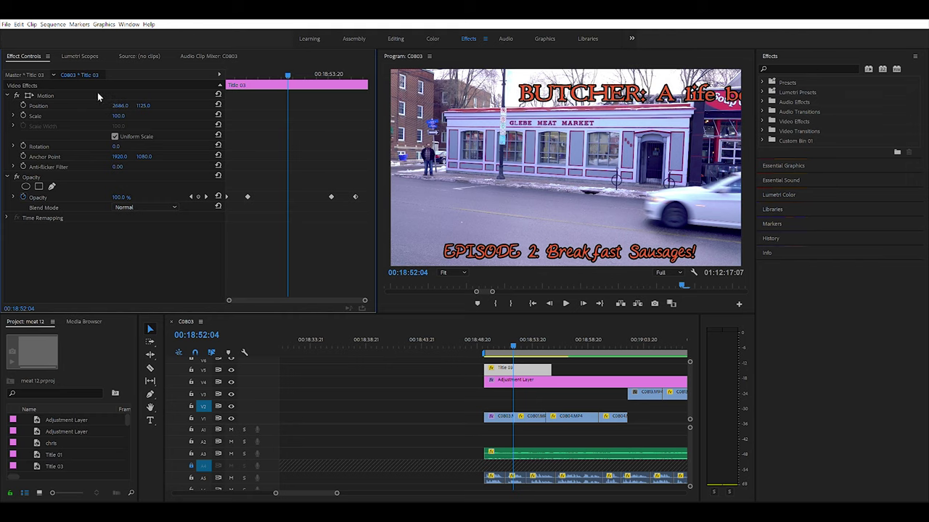
pyautogui.moveTo(120, 105); pyautogui.dragTo(34, 106)
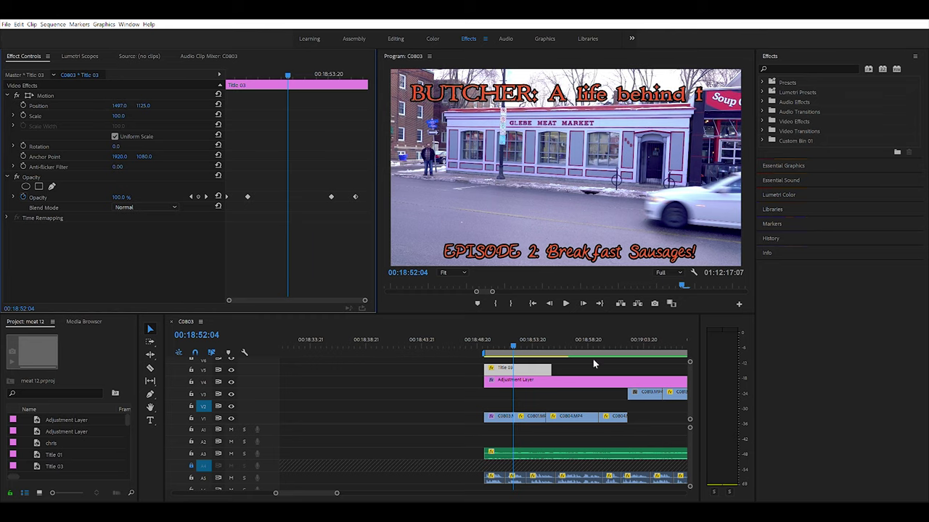
pyautogui.click(533, 363)
pyautogui.click(532, 367)
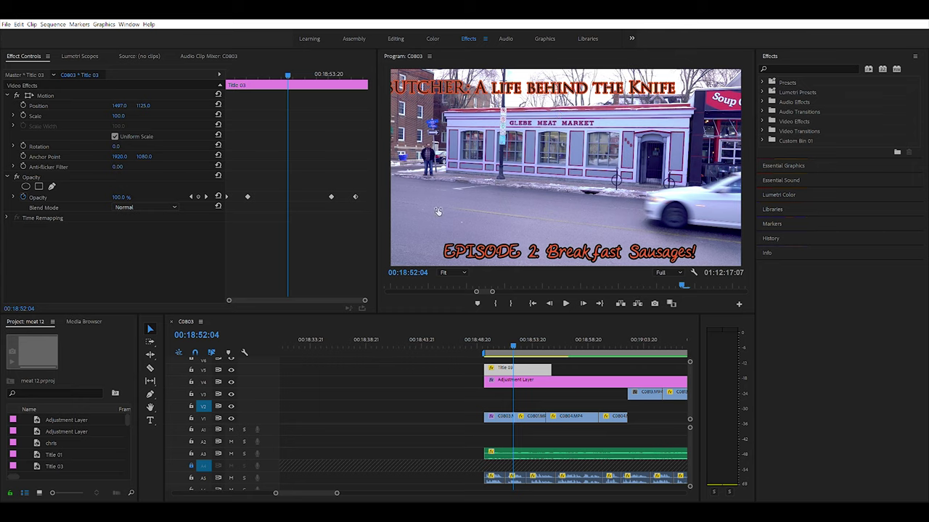
# Invoke the Ctrl+M export media shortcut with Title 03 positioned at 1497, 1125.
pyautogui.hotkey('ctrl', 'm')
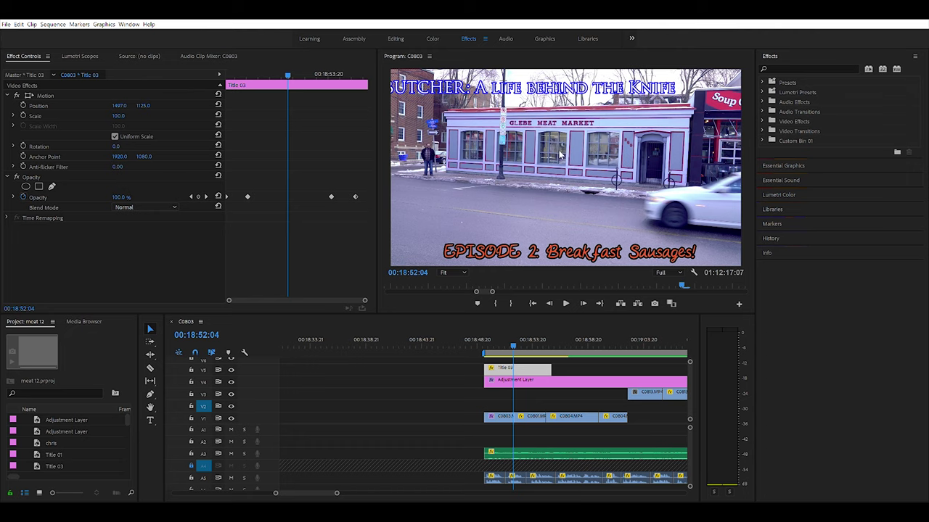
# Slide the BUTCHER title right to Position X 1954 and return to Title 03's start.
pyautogui.moveTo(127, 100); pyautogui.dragTo(177, 100)
pyautogui.moveTo(508, 337); pyautogui.dragTo(484, 338)
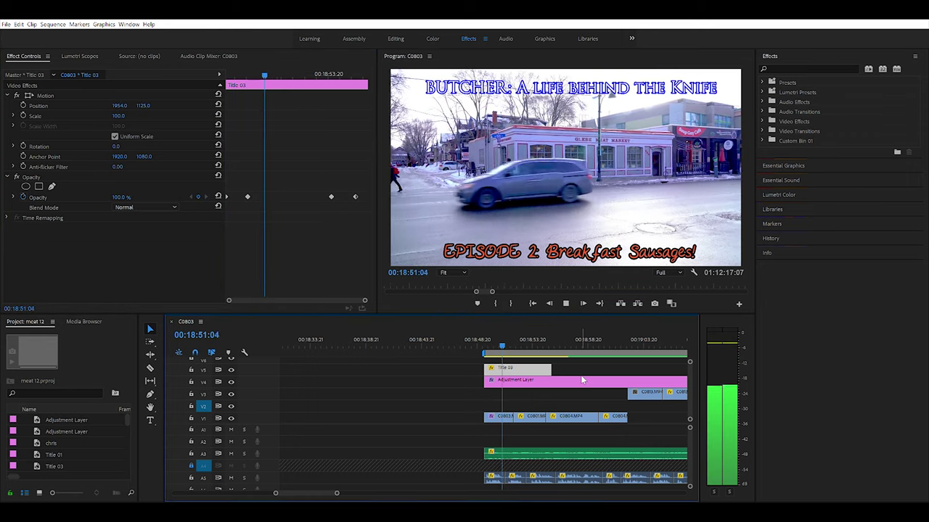
pyautogui.press('space')
# Set Title 03's first Opacity keyframe to 100%.
pyautogui.click(601, 359)
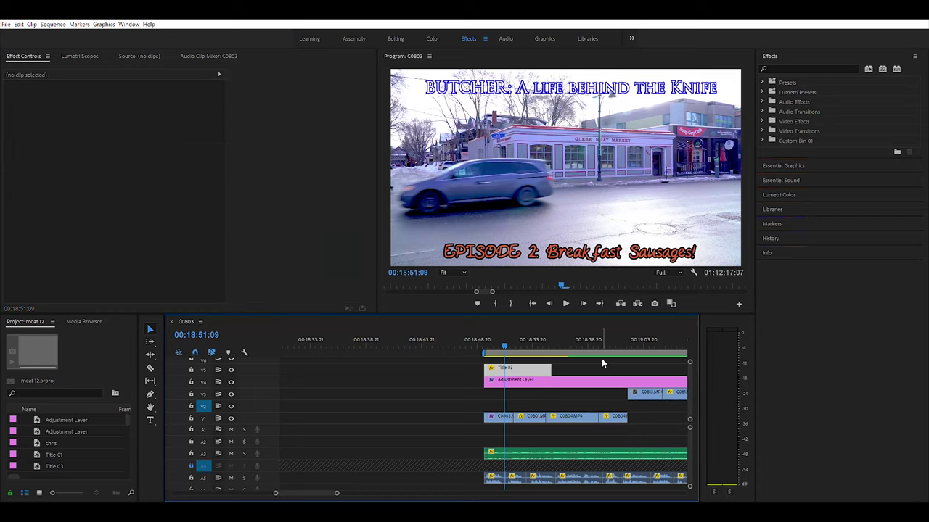
pyautogui.click(500, 338)
pyautogui.click(530, 368)
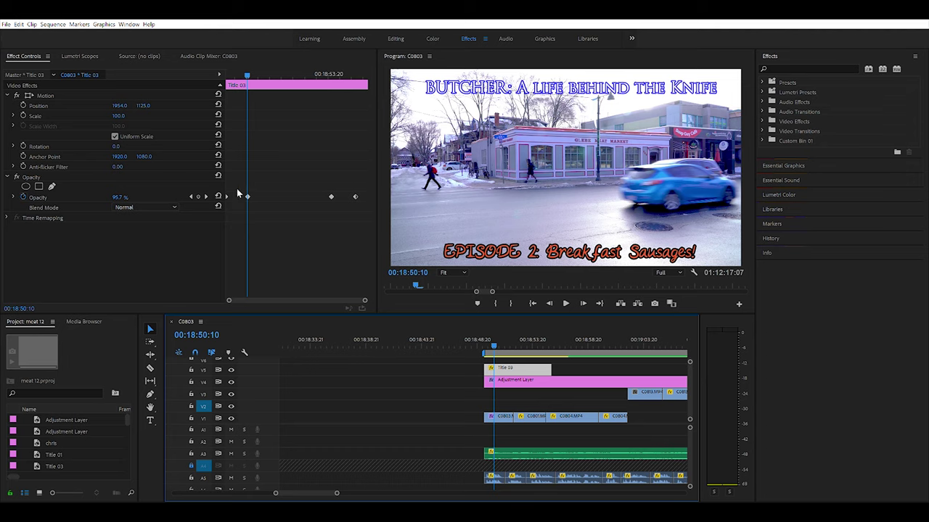
pyautogui.click(191, 195)
pyautogui.click(126, 193)
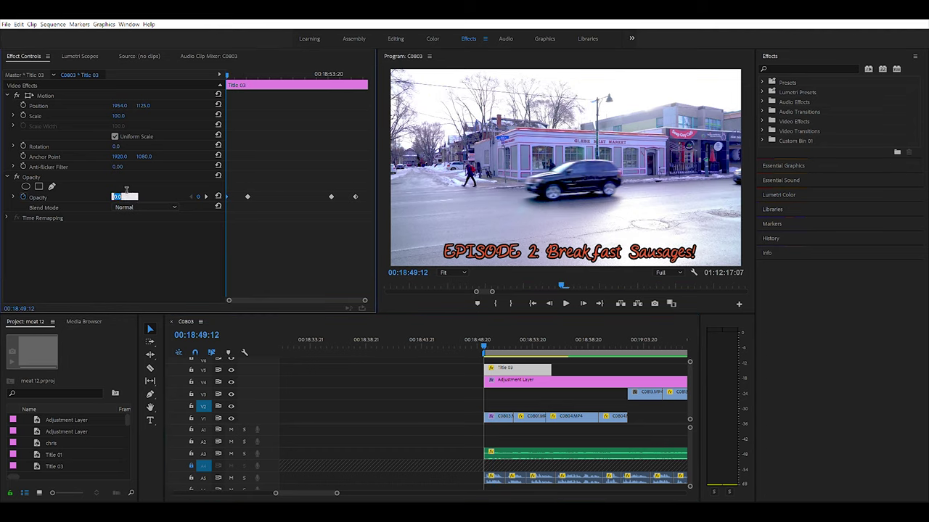
pyautogui.write('100')
pyautogui.press('Return')
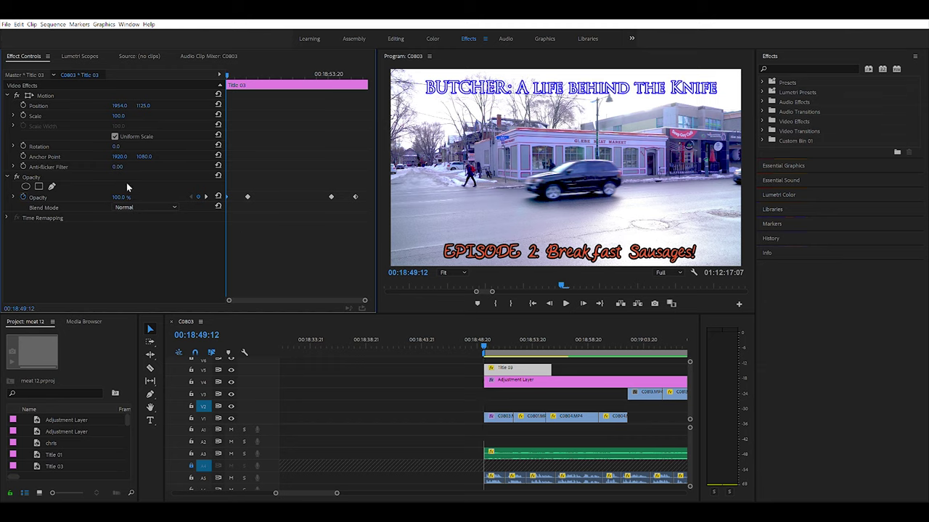
# Play the title section back to check it, then settle on the van frame at 18:53:22.
pyautogui.press('space')
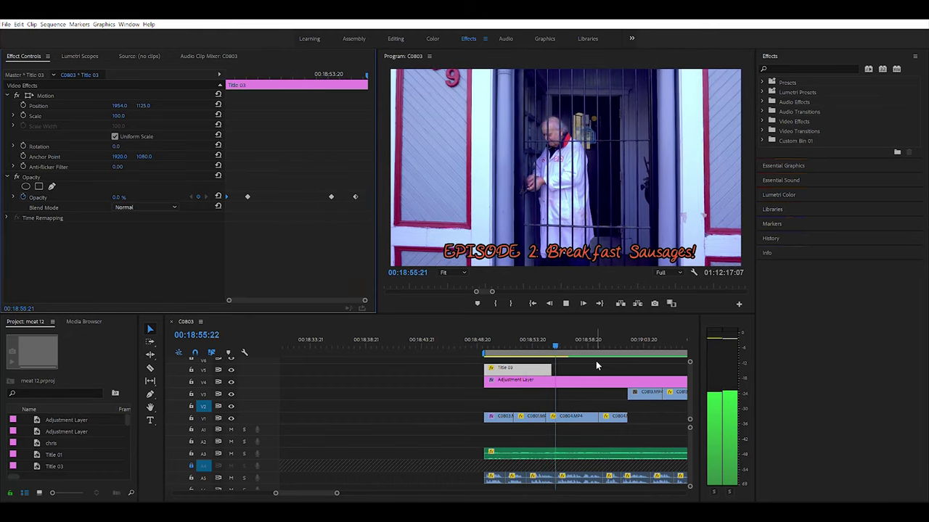
pyautogui.click(485, 341)
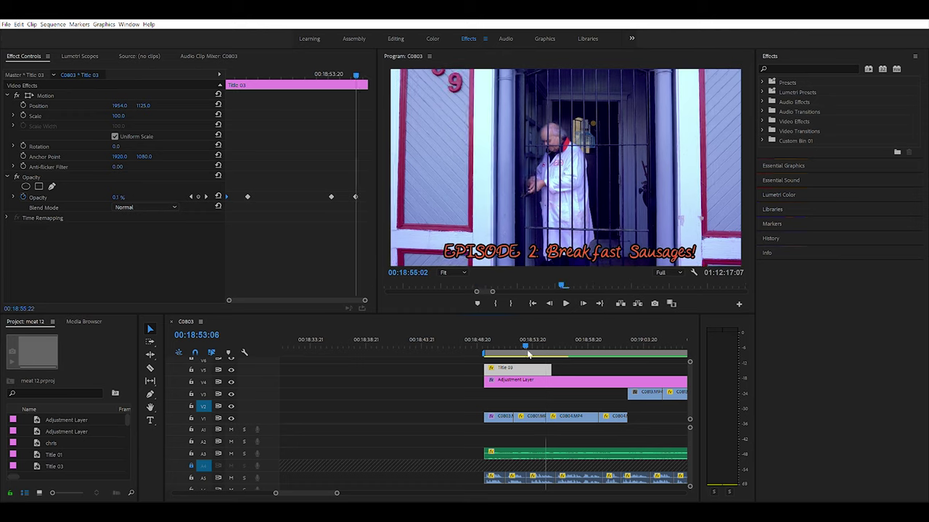
pyautogui.press('space')
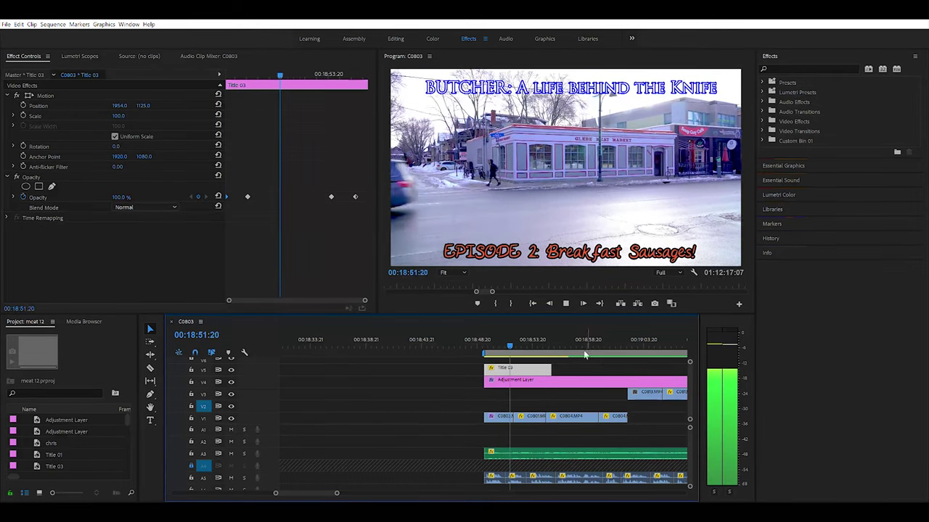
pyautogui.click(662, 341)
pyautogui.moveTo(703, 346); pyautogui.dragTo(504, 341)
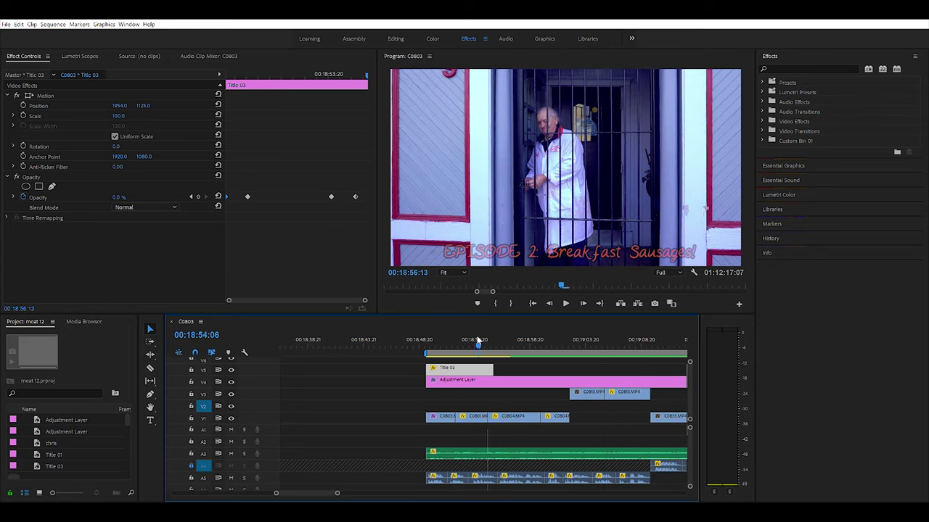
pyautogui.click(467, 339)
pyautogui.moveTo(481, 340); pyautogui.dragTo(468, 339)
pyautogui.click(476, 344)
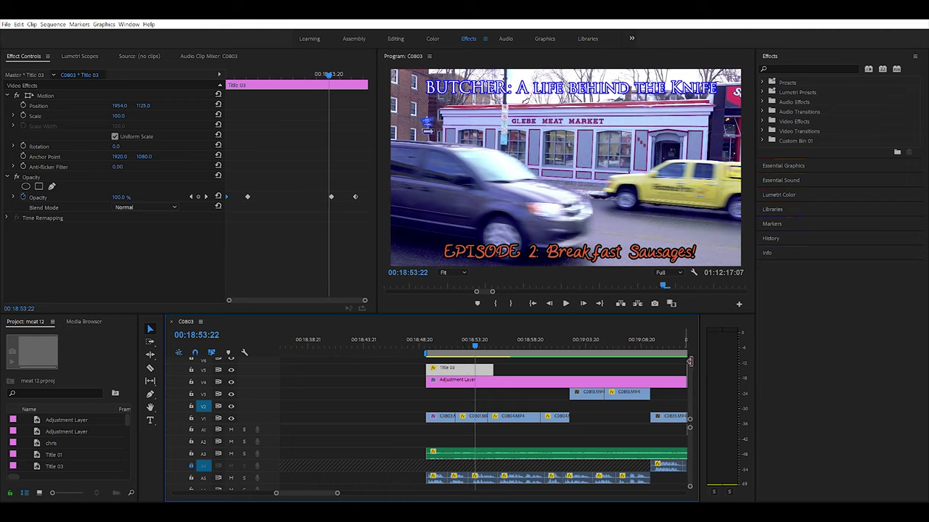
pyautogui.scroll(2, 688, 369)
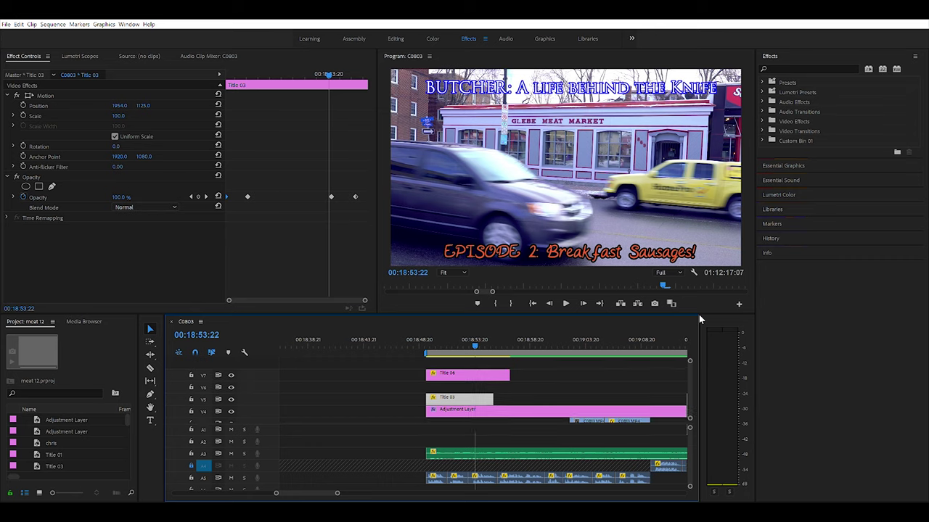
# Extend Title 03's out point to end with Title 06 and locate Title 06's fade keyframes.
pyautogui.click(478, 344)
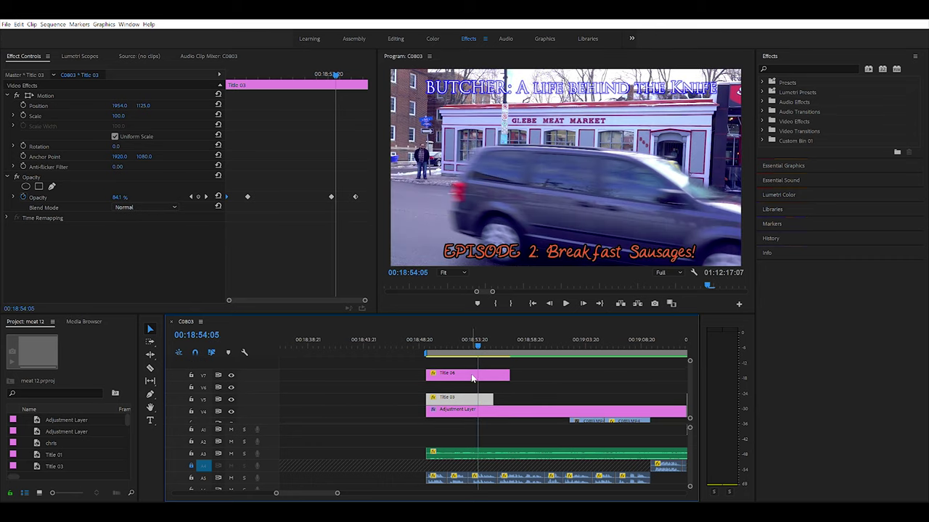
pyautogui.click(484, 369)
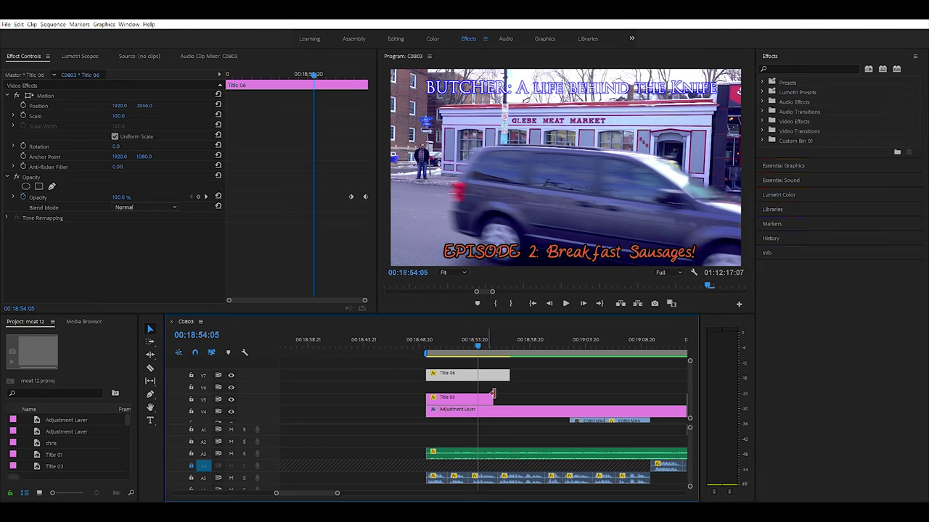
pyautogui.moveTo(498, 396); pyautogui.dragTo(515, 380)
pyautogui.moveTo(314, 74); pyautogui.dragTo(352, 76)
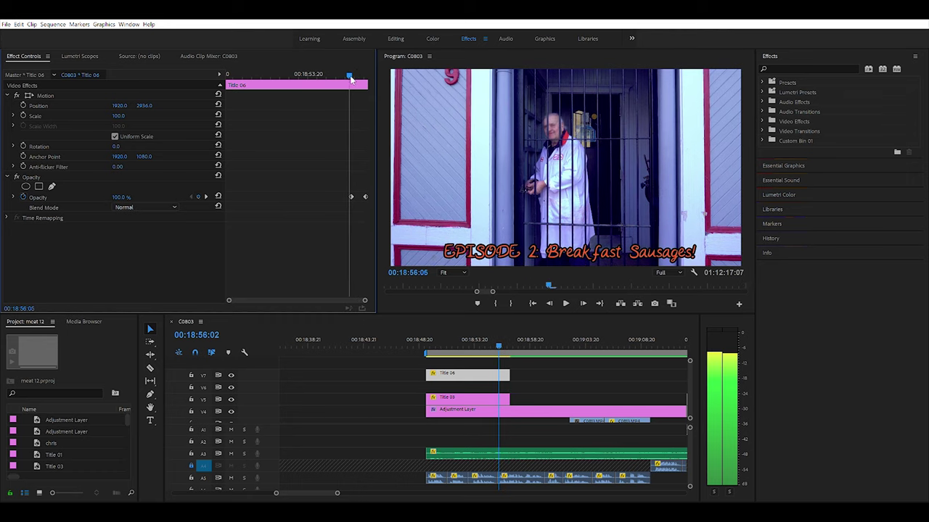
pyautogui.click(206, 196)
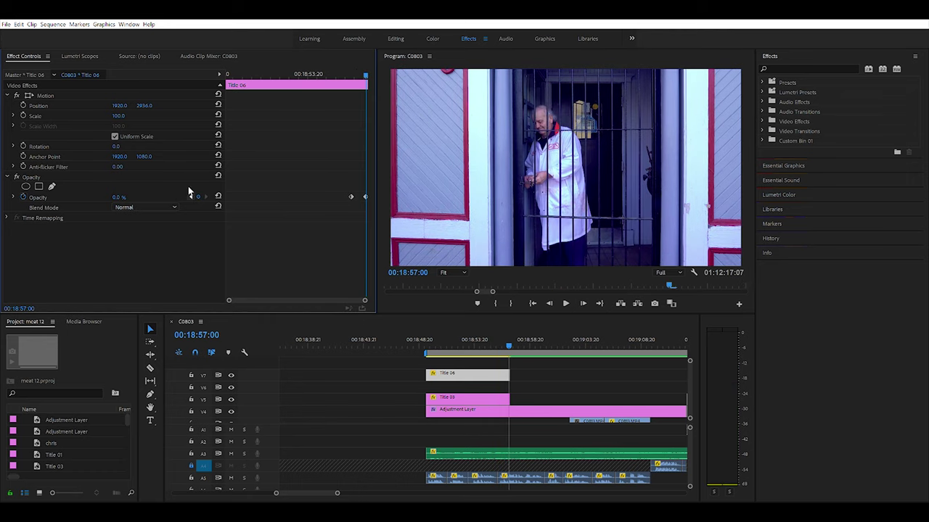
pyautogui.click(188, 193)
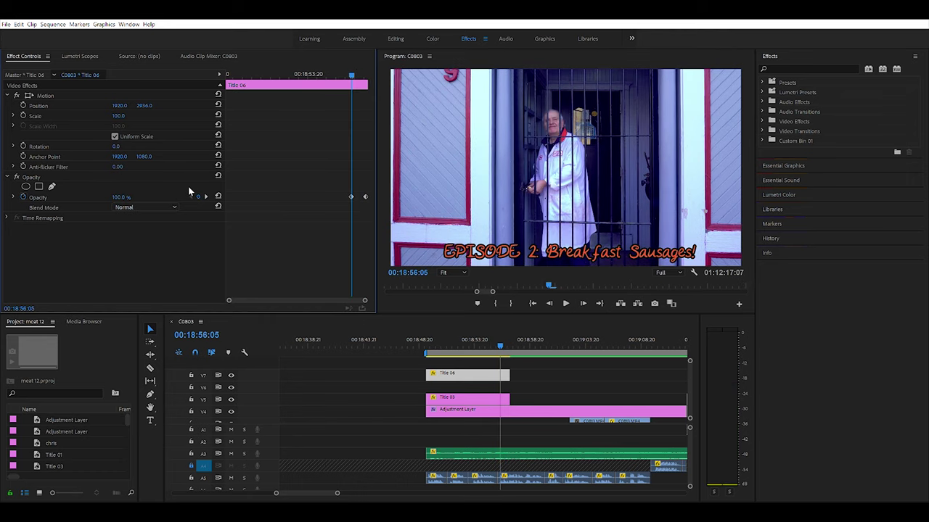
# Add Opacity keyframes on Title 03 at 18:56:05 and at its end, matching Title 06.
pyautogui.click(488, 394)
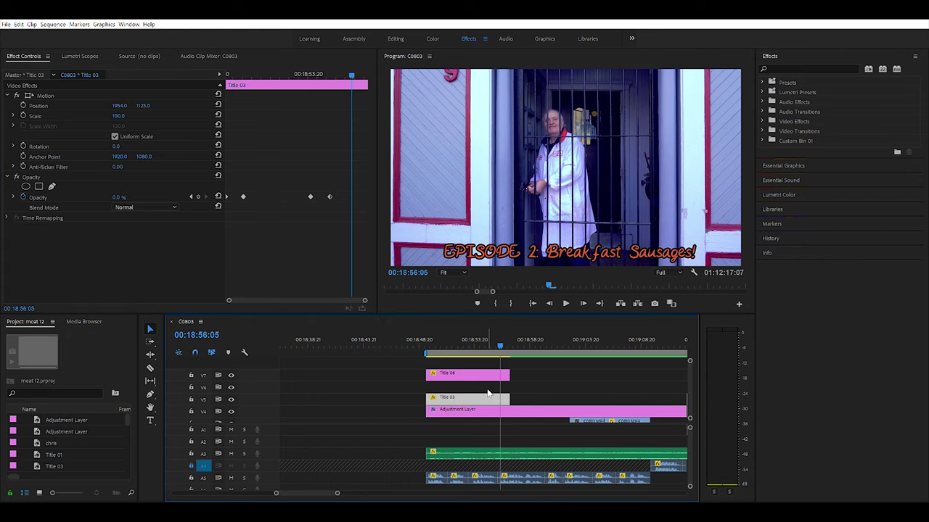
pyautogui.click(198, 197)
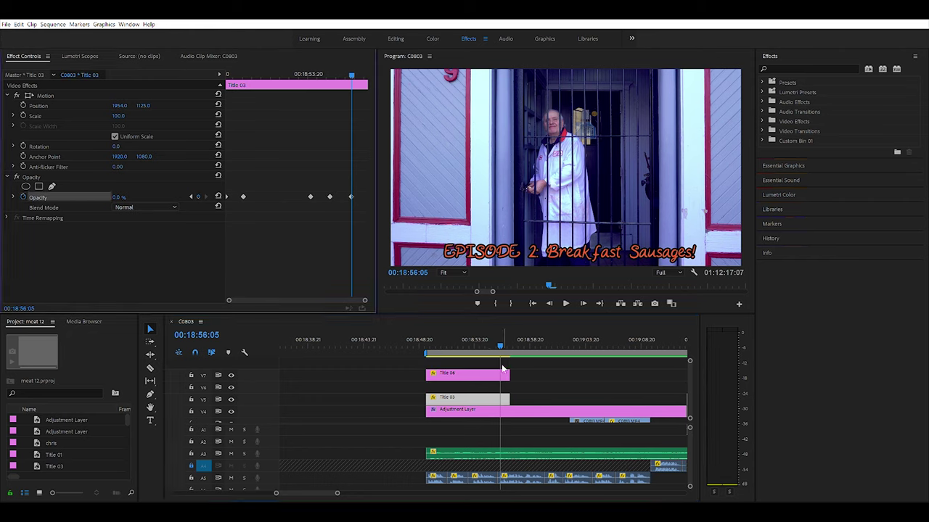
pyautogui.click(475, 374)
pyautogui.click(209, 190)
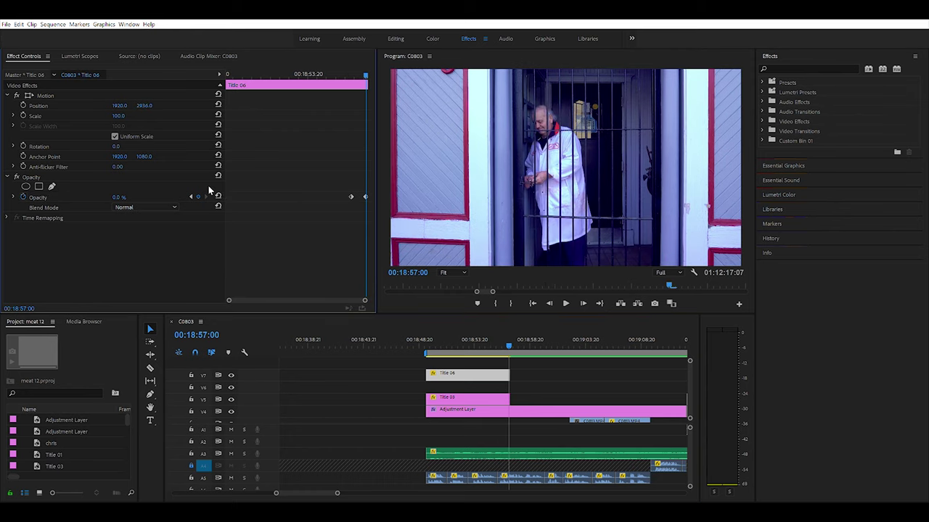
pyautogui.click(508, 394)
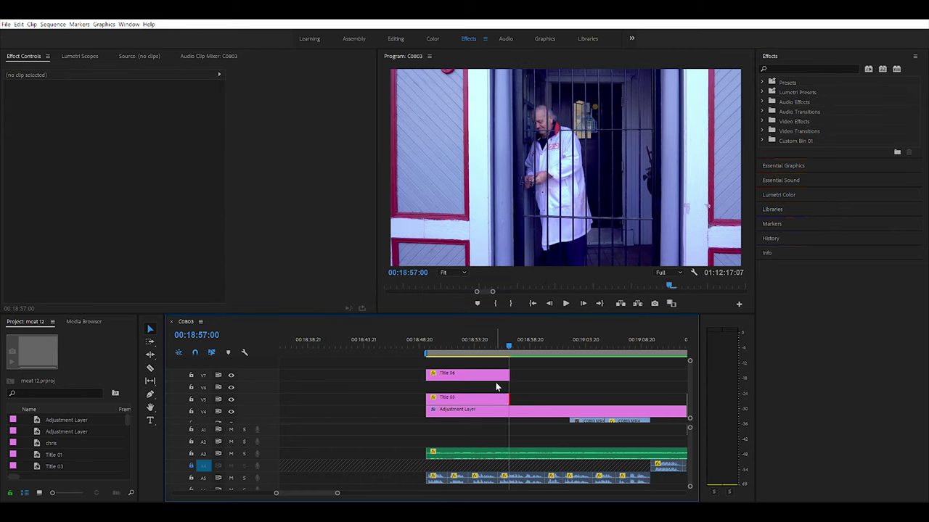
pyautogui.click(500, 396)
pyautogui.click(197, 197)
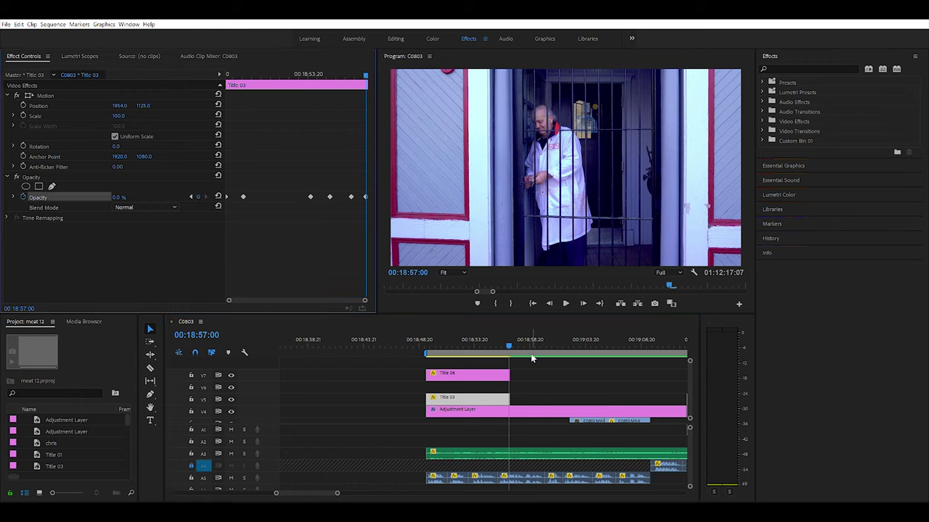
pyautogui.click(500, 372)
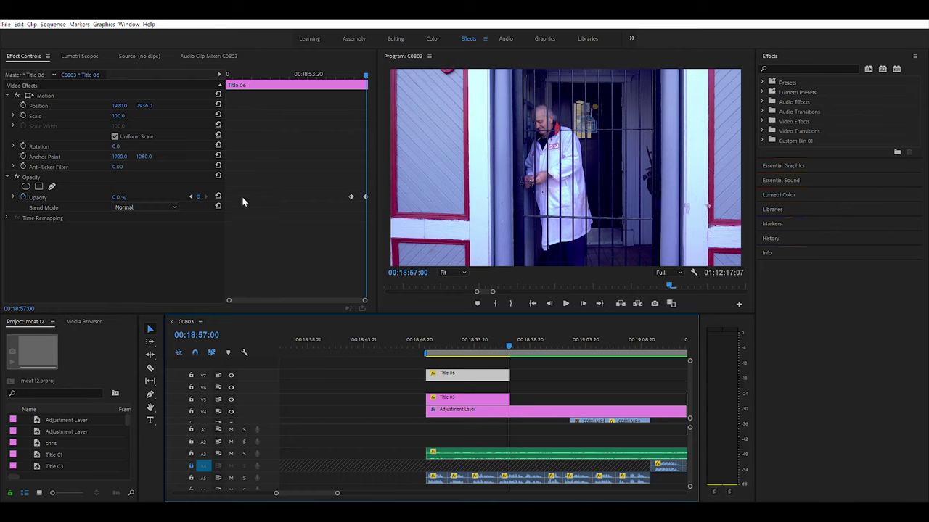
pyautogui.click(191, 196)
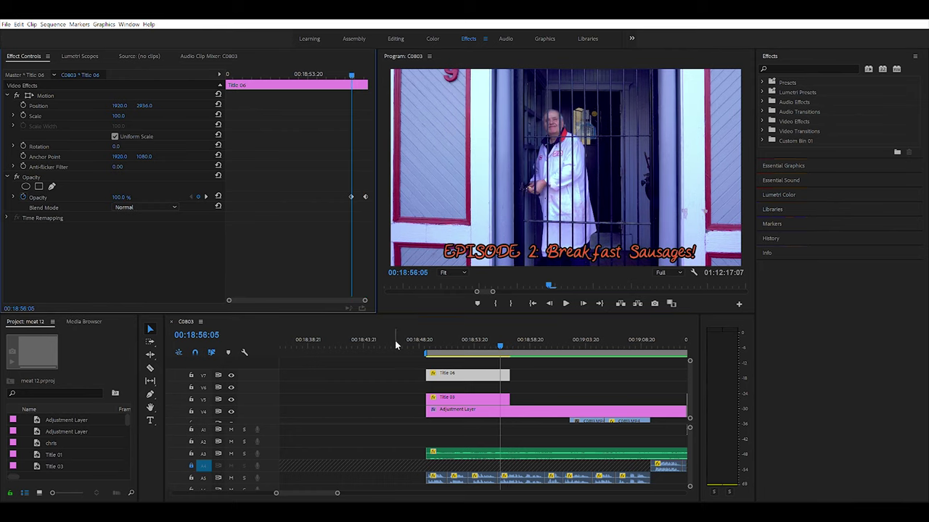
# Set Title 03's 18:56:05 keyframe to 100% and delete the 0% keyframe at 18:55:02.
pyautogui.click(484, 398)
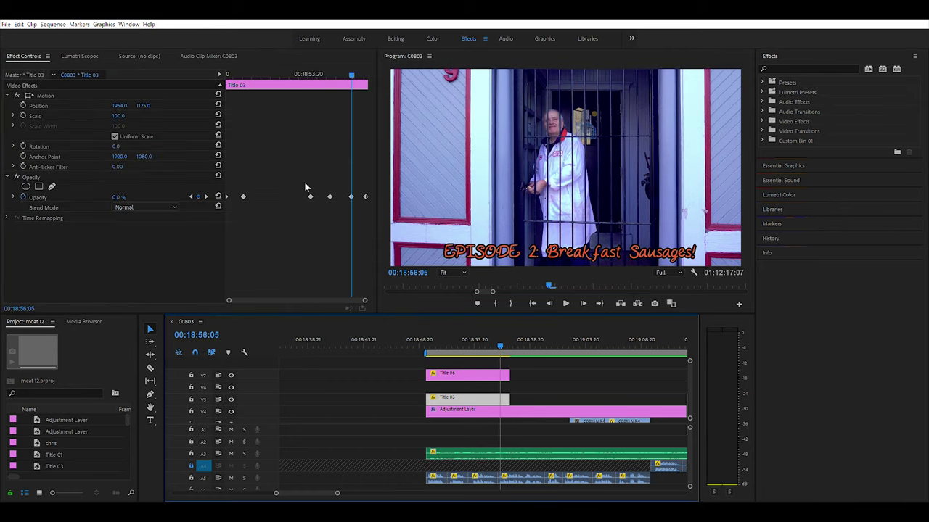
pyautogui.click(203, 196)
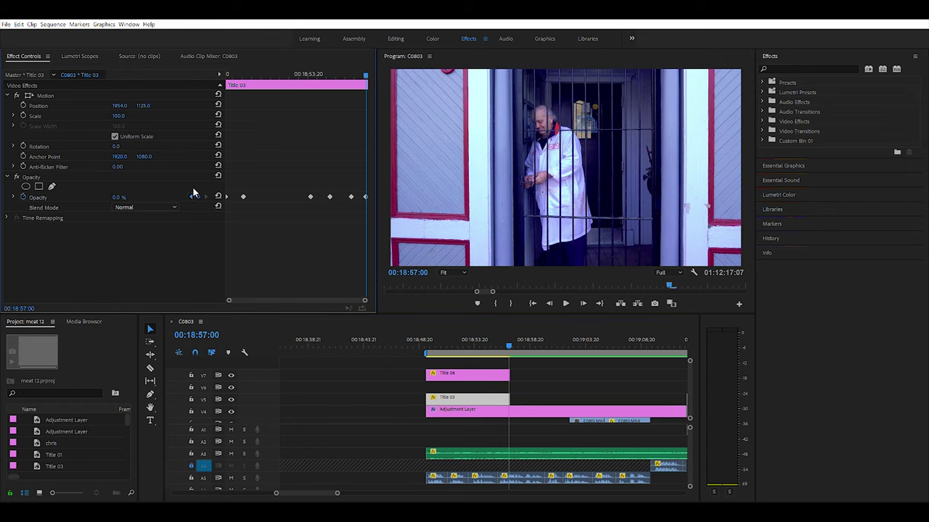
pyautogui.click(192, 196)
pyautogui.click(125, 195)
pyautogui.write('1')
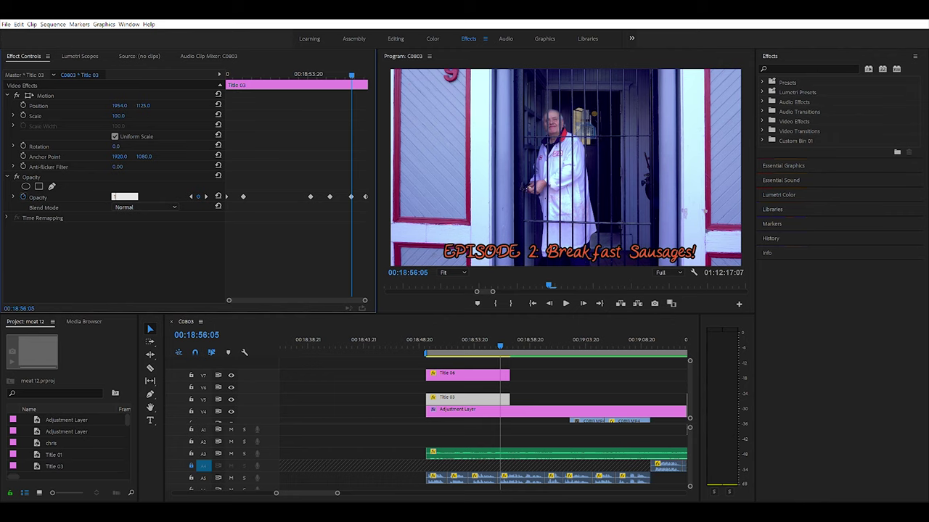
pyautogui.write('00')
pyautogui.press('Return')
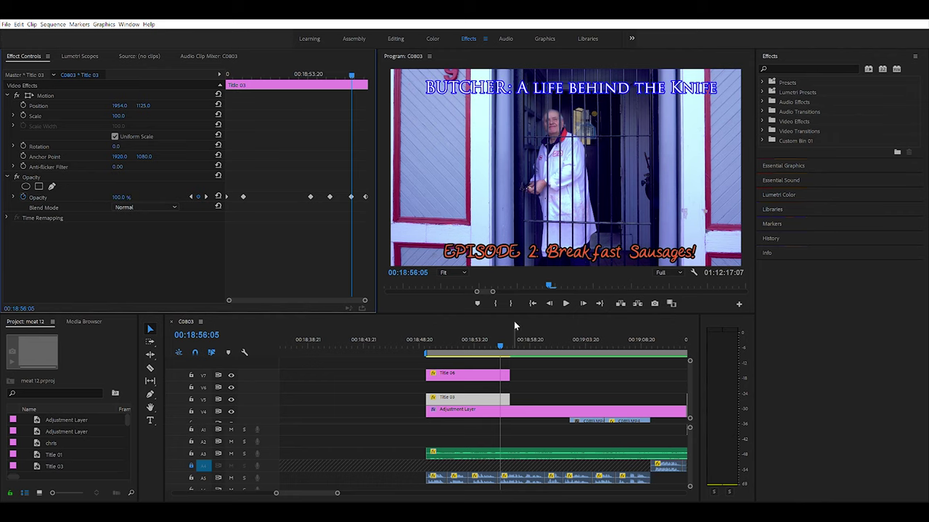
pyautogui.click(191, 196)
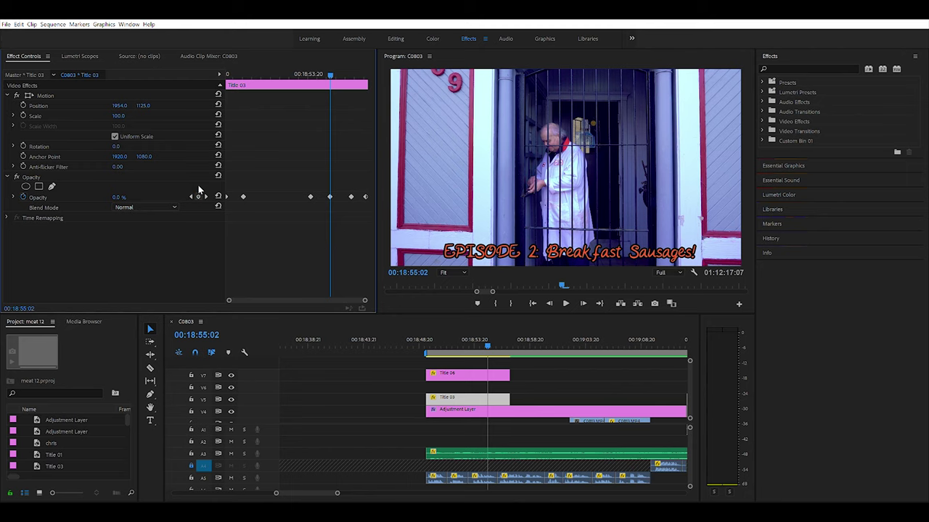
pyautogui.click(198, 191)
pyautogui.click(190, 194)
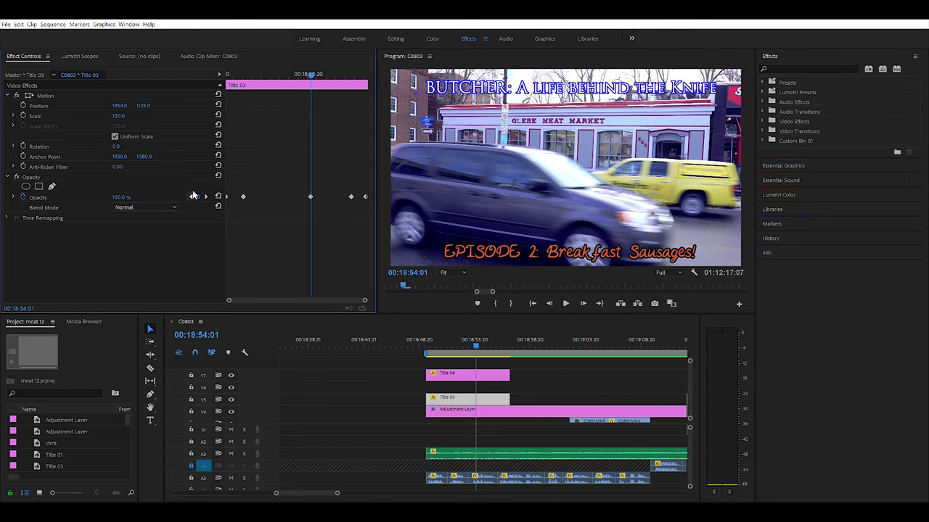
pyautogui.moveTo(459, 338); pyautogui.dragTo(427, 341)
pyautogui.press('space')
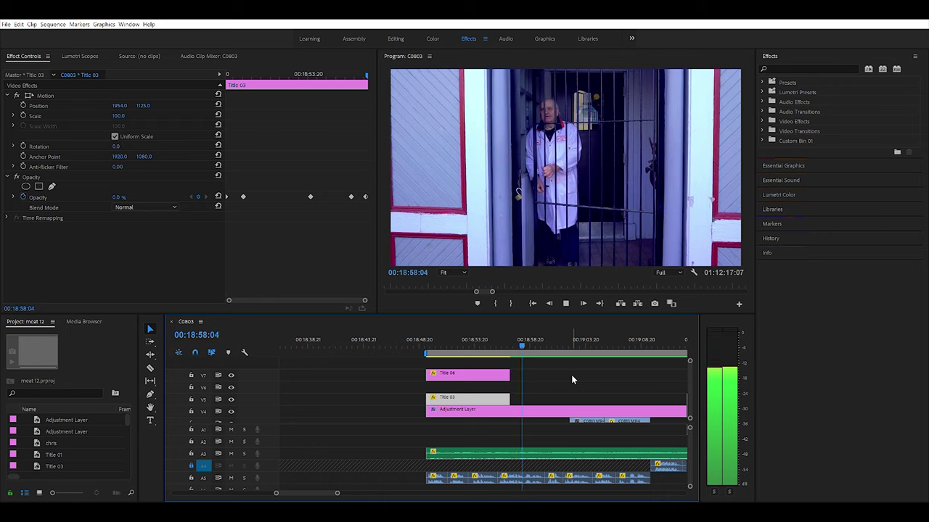
pyautogui.press('space')
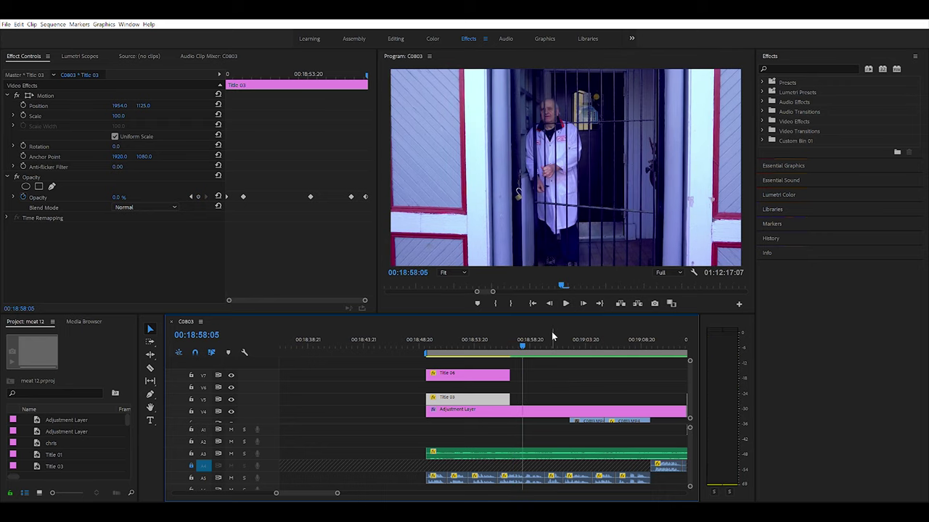
pyautogui.press('space')
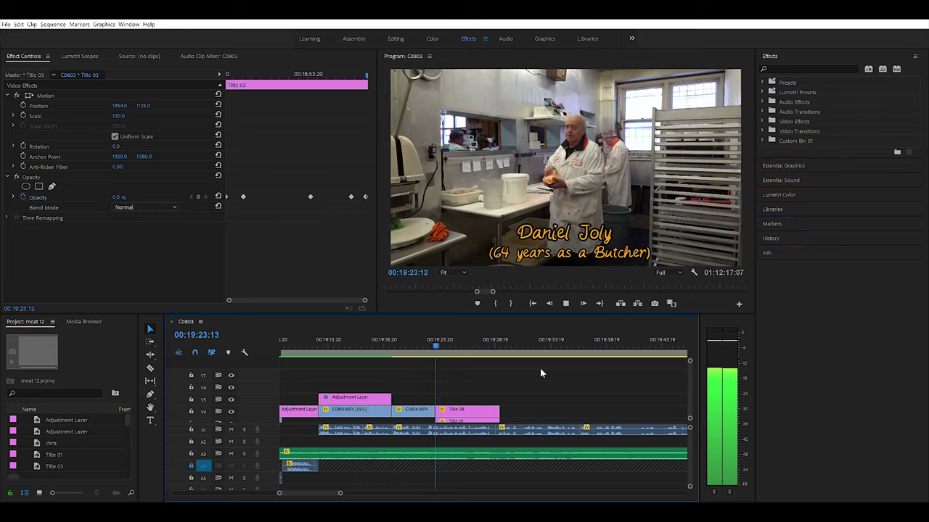
pyautogui.press('space')
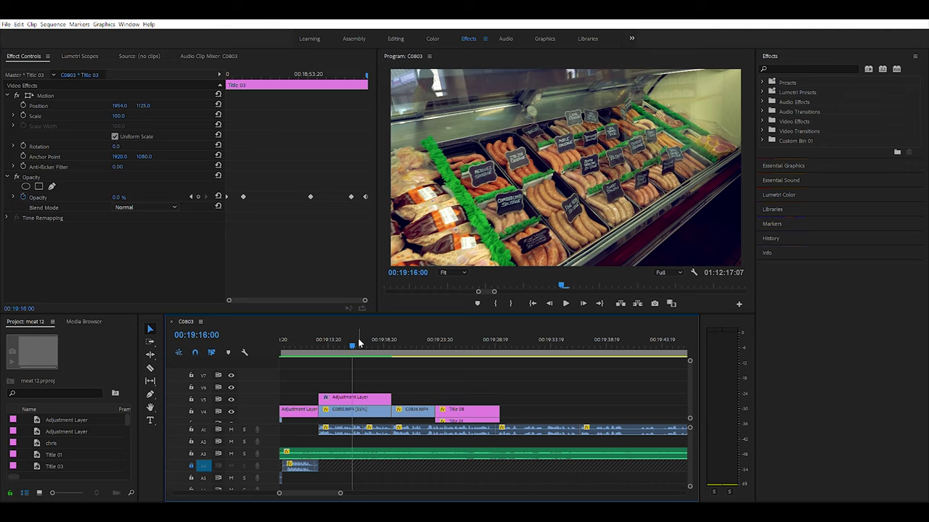
pyautogui.moveTo(358, 338); pyautogui.dragTo(313, 347)
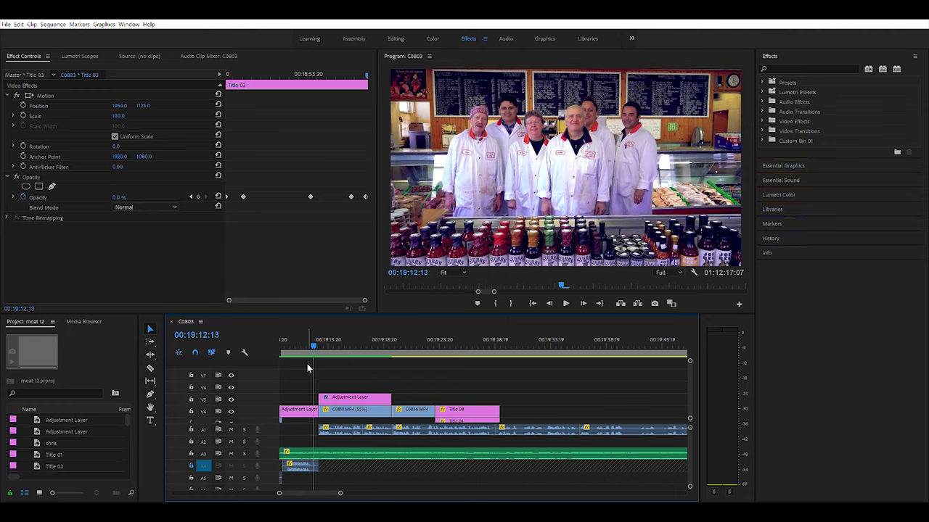
pyautogui.press('space')
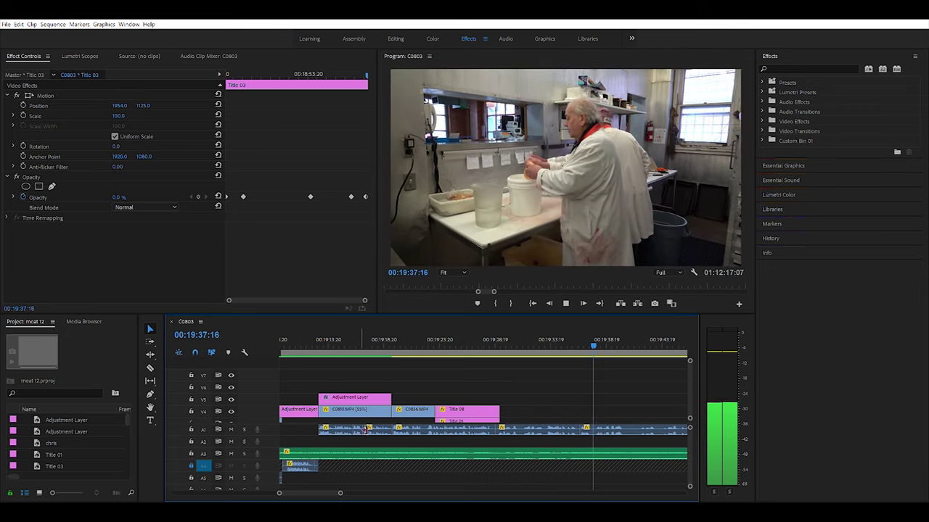
pyautogui.press('-')
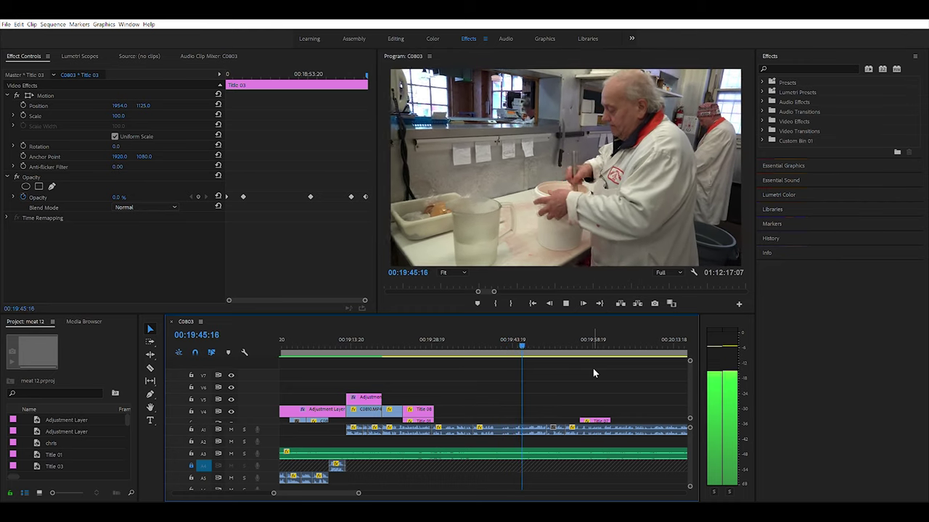
pyautogui.press('space')
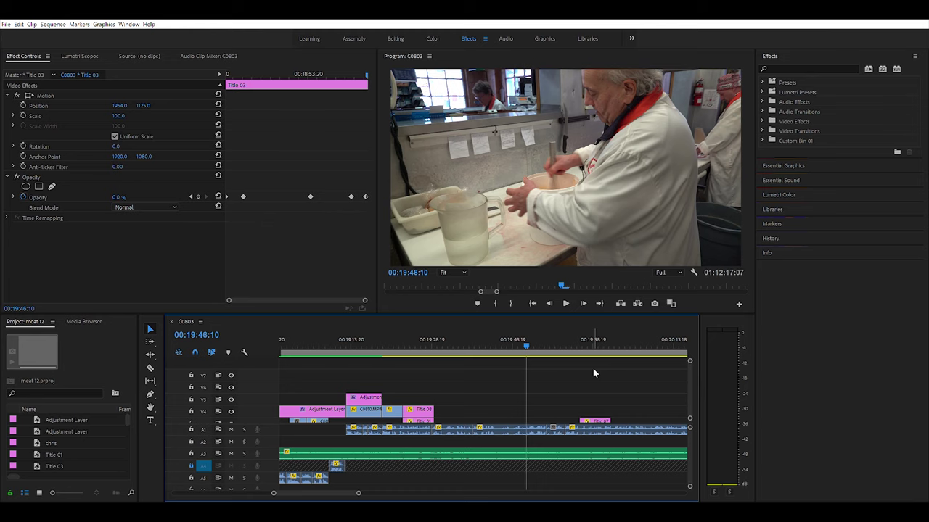
pyautogui.press('space')
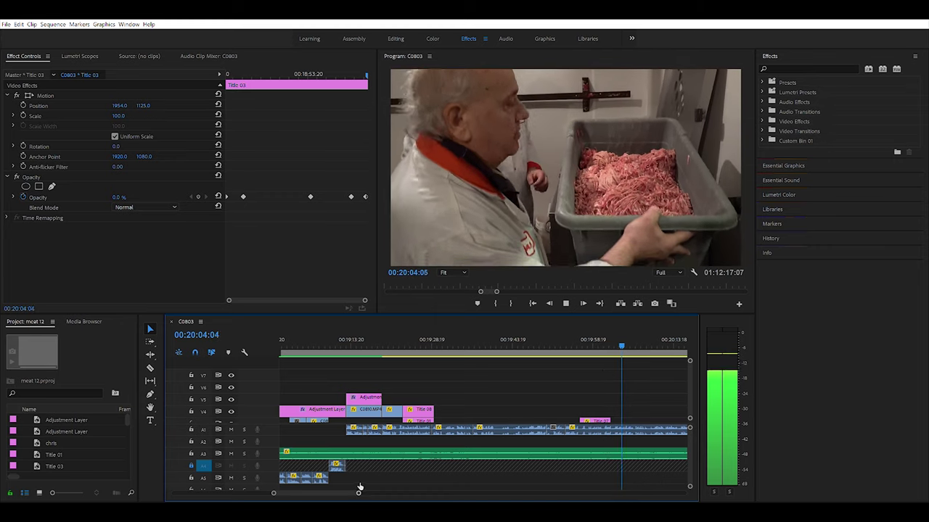
pyautogui.moveTo(359, 490); pyautogui.dragTo(368, 493)
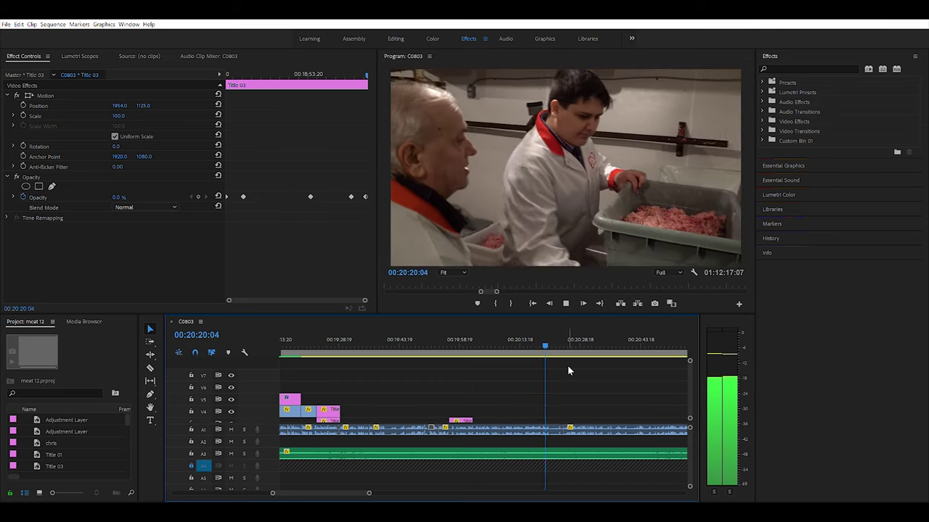
pyautogui.press('space')
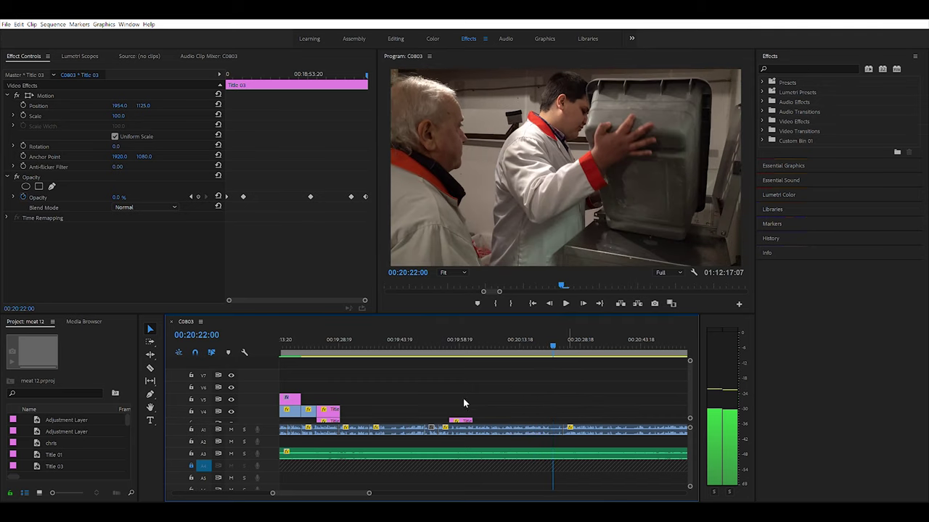
# Zoom in and play the anecdote from about 00:20:11 to pin the first cut point at 00:20:14:16.
pyautogui.scroll(3, 359, 480)
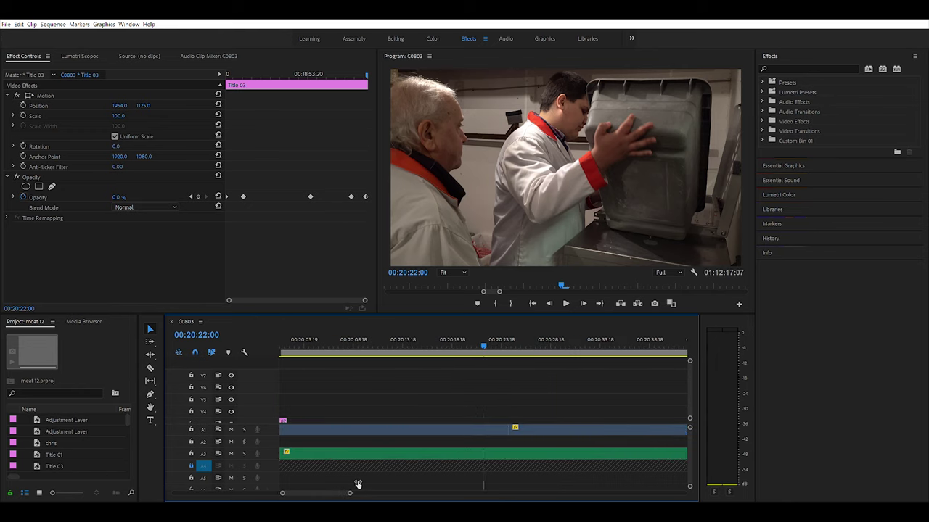
pyautogui.moveTo(447, 340); pyautogui.dragTo(377, 340)
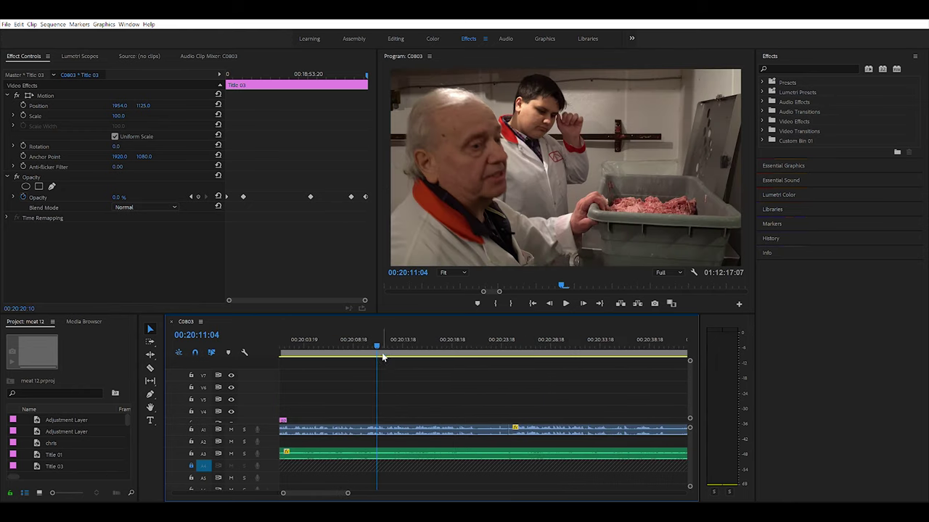
pyautogui.press('space')
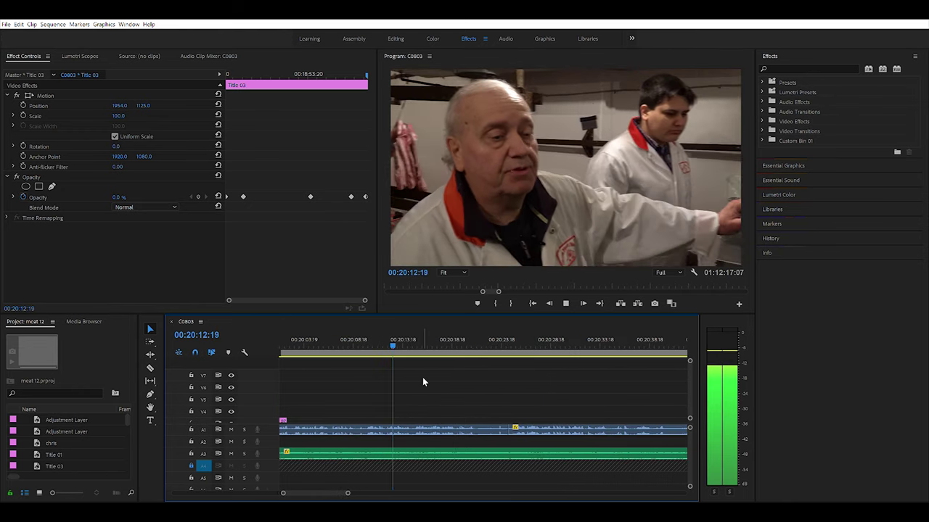
pyautogui.press('space')
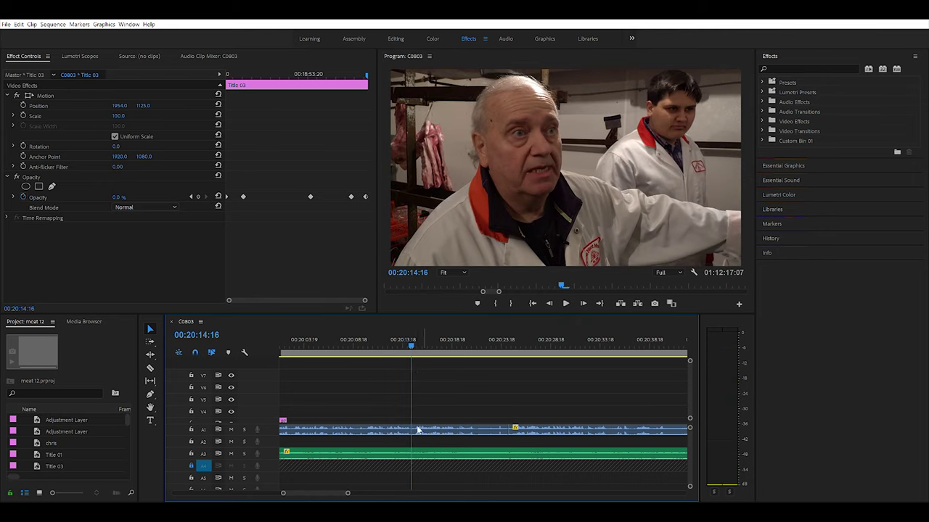
pyautogui.press('space')
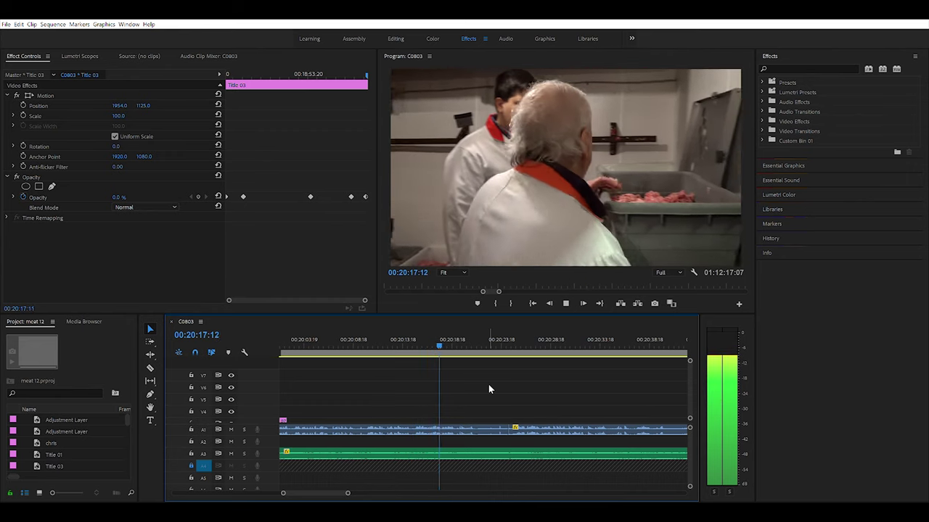
pyautogui.press('space')
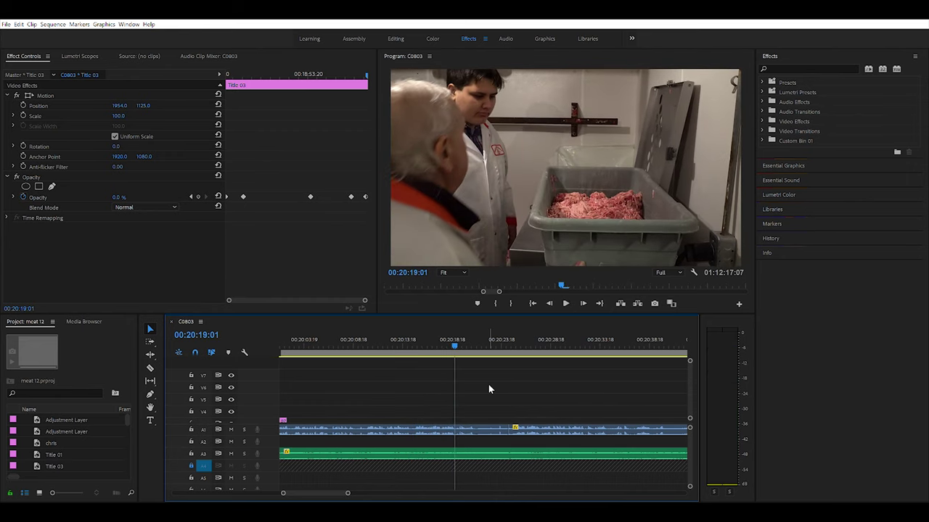
pyautogui.moveTo(454, 343); pyautogui.dragTo(413, 343)
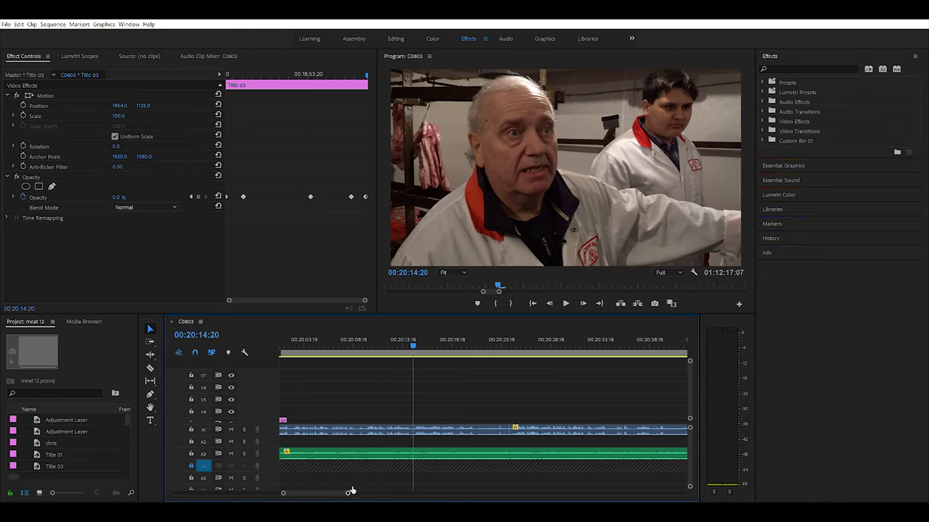
pyautogui.moveTo(350, 492); pyautogui.dragTo(321, 492)
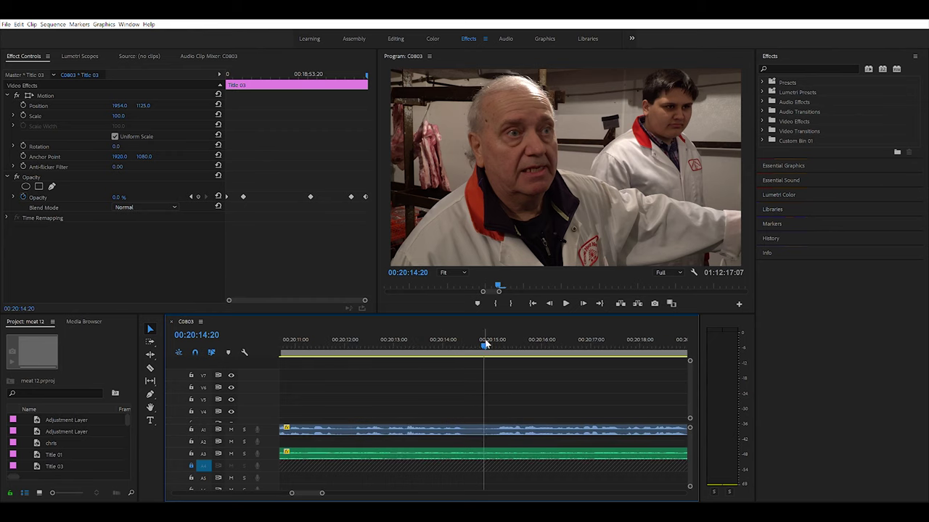
pyautogui.moveTo(485, 345); pyautogui.dragTo(408, 346)
pyautogui.press('space')
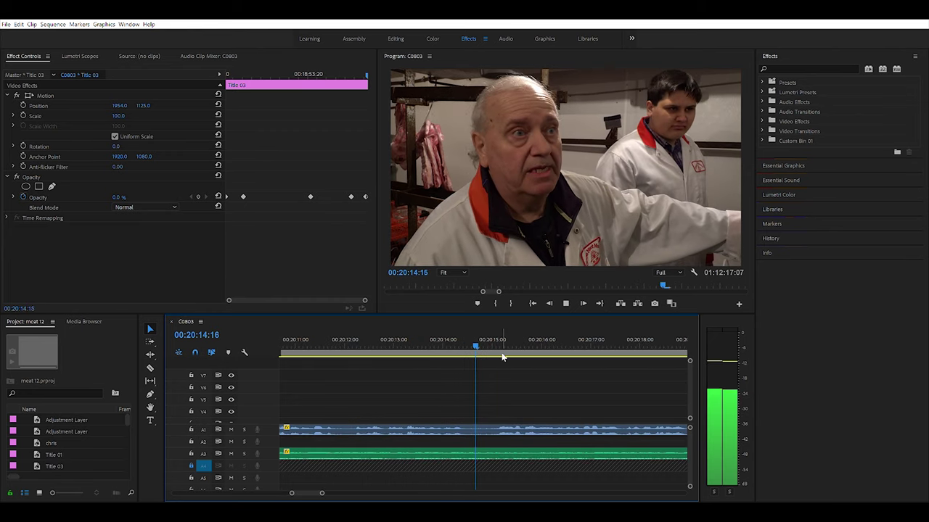
pyautogui.press('space')
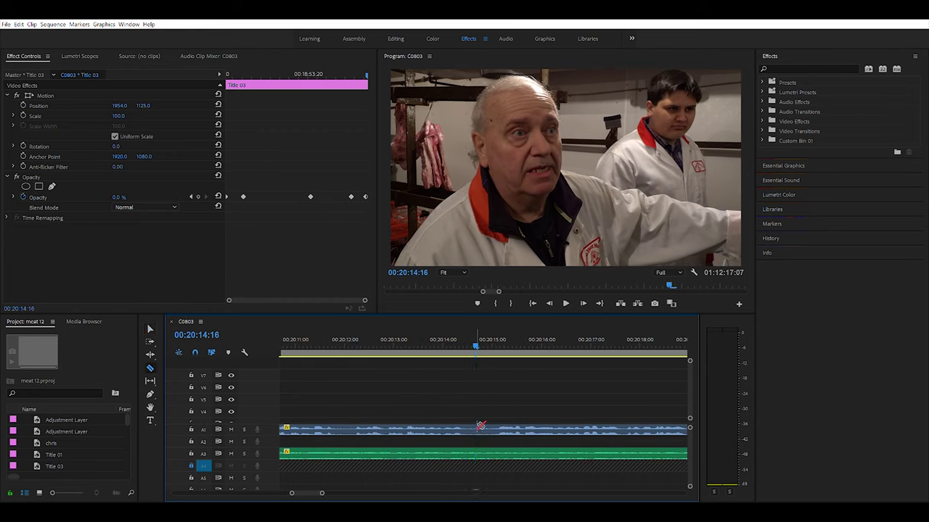
# Play on from about 00:20:17 to locate the second cut point at 00:20:21:21.
pyautogui.press('space')
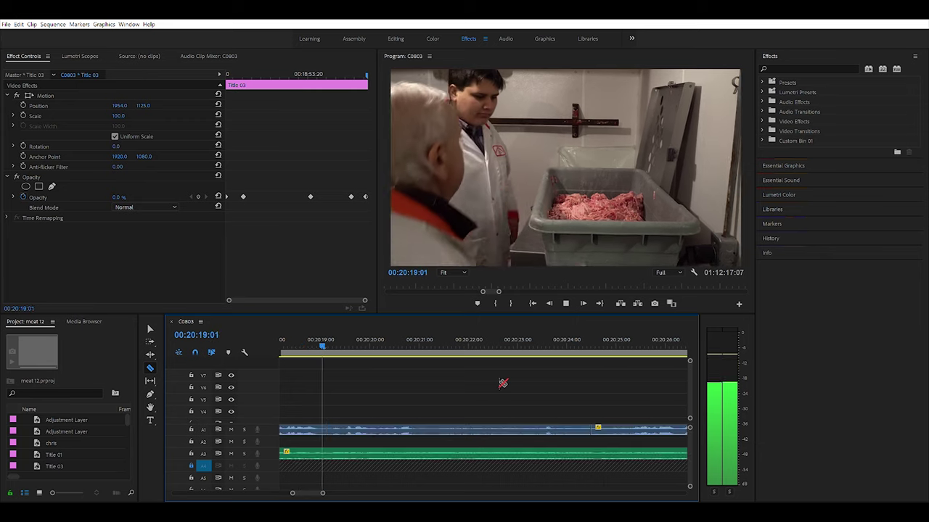
pyautogui.press('space')
pyautogui.moveTo(214, 335); pyautogui.dragTo(266, 344)
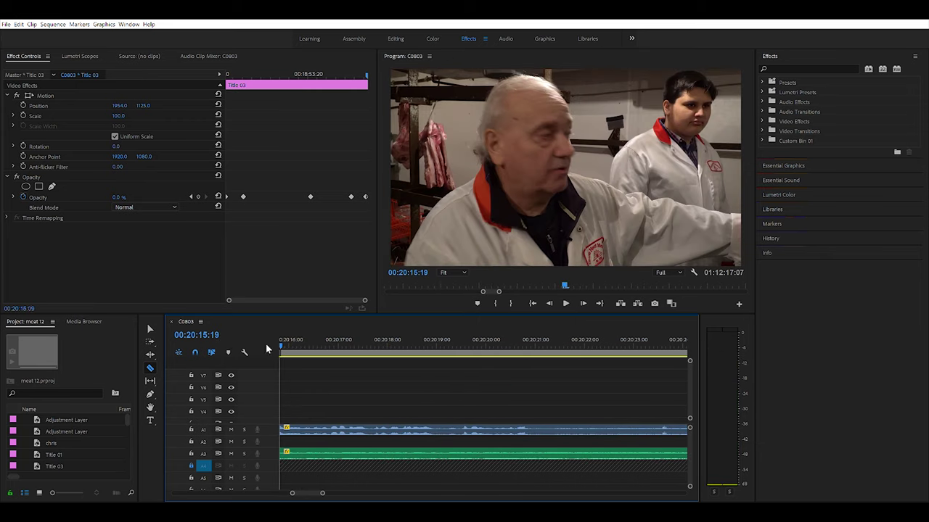
pyautogui.press('space')
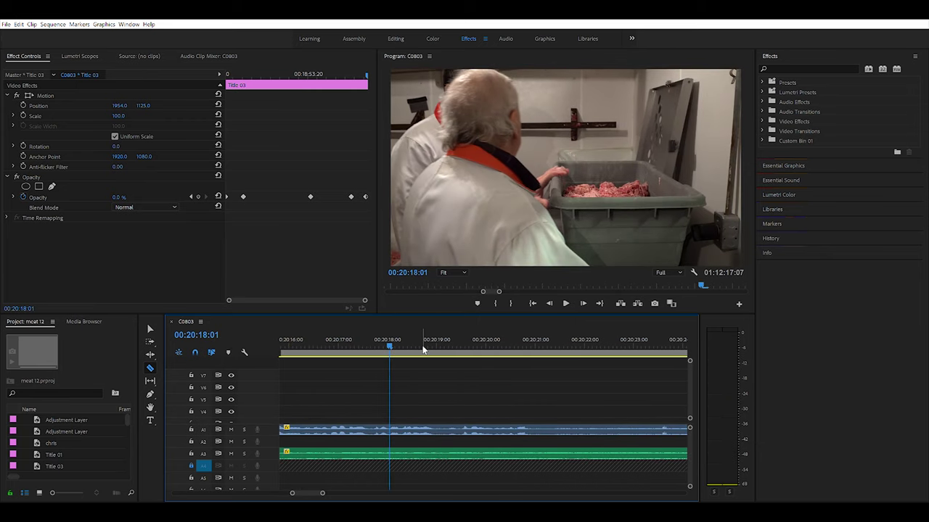
pyautogui.press('space')
pyautogui.press('space')
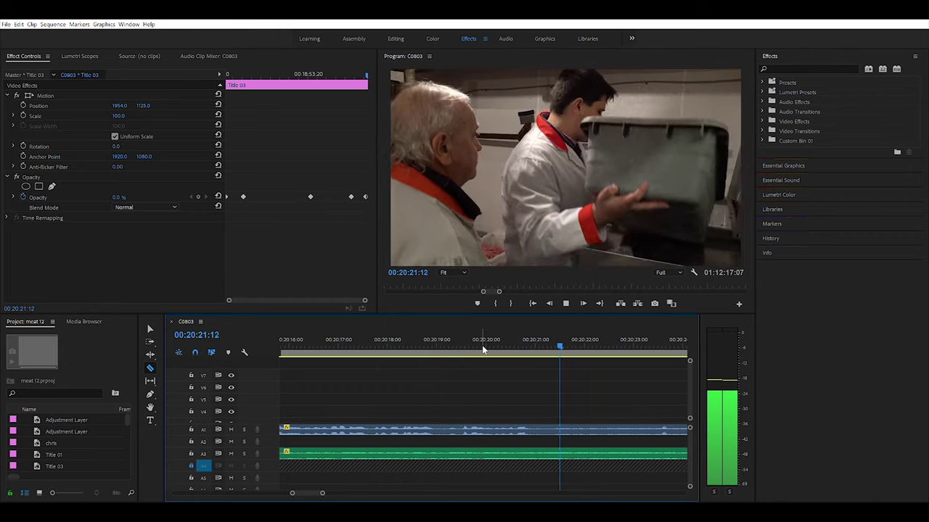
pyautogui.press('space')
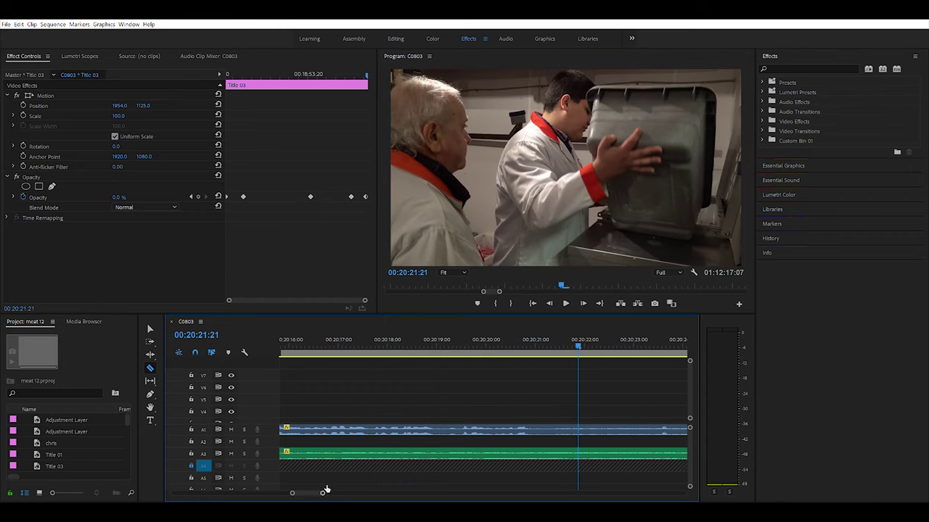
pyautogui.moveTo(324, 492); pyautogui.dragTo(353, 485)
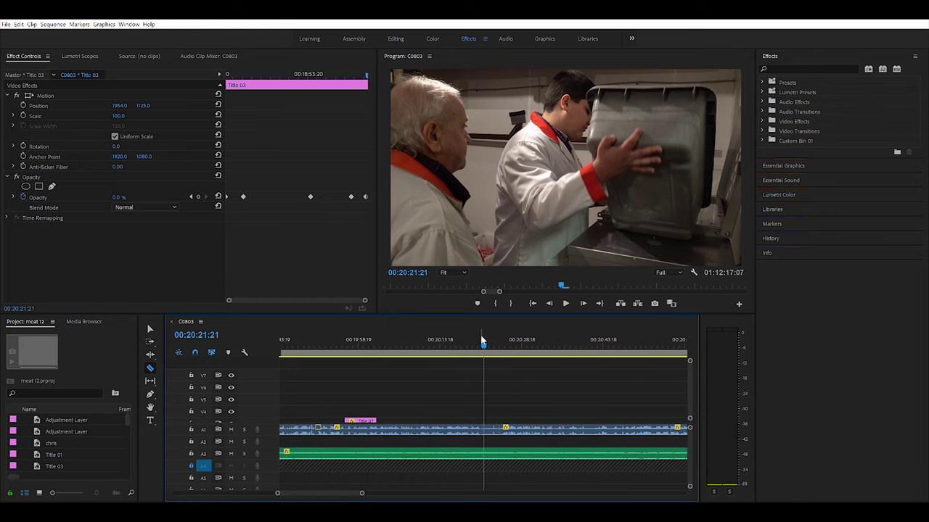
pyautogui.moveTo(482, 341); pyautogui.dragTo(416, 344)
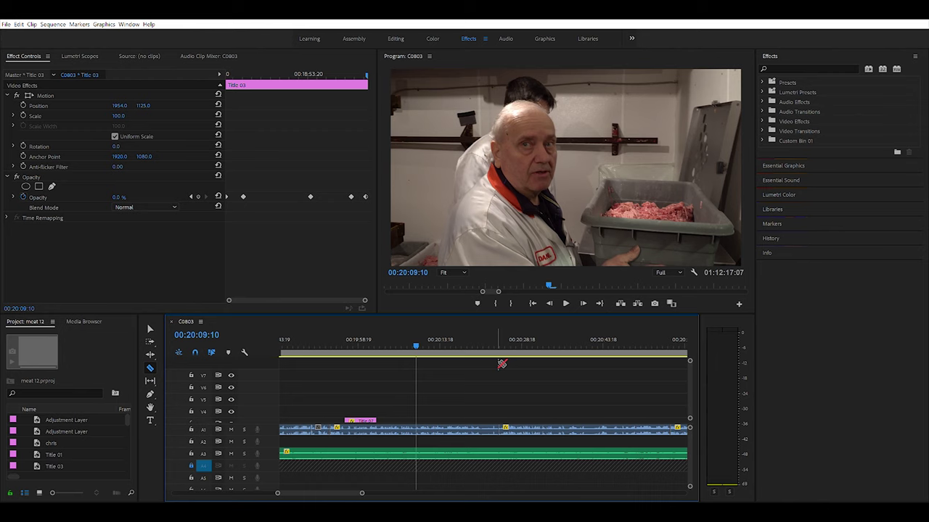
pyautogui.press('space')
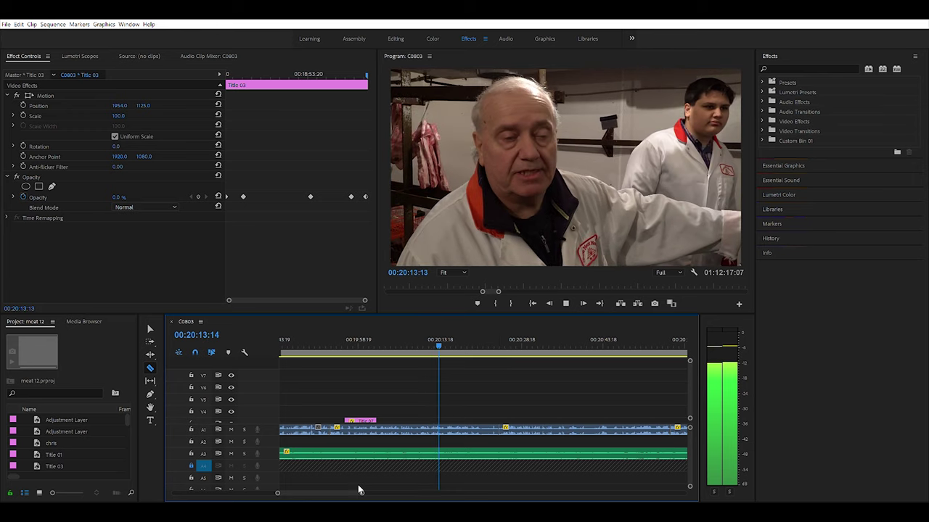
pyautogui.press('space')
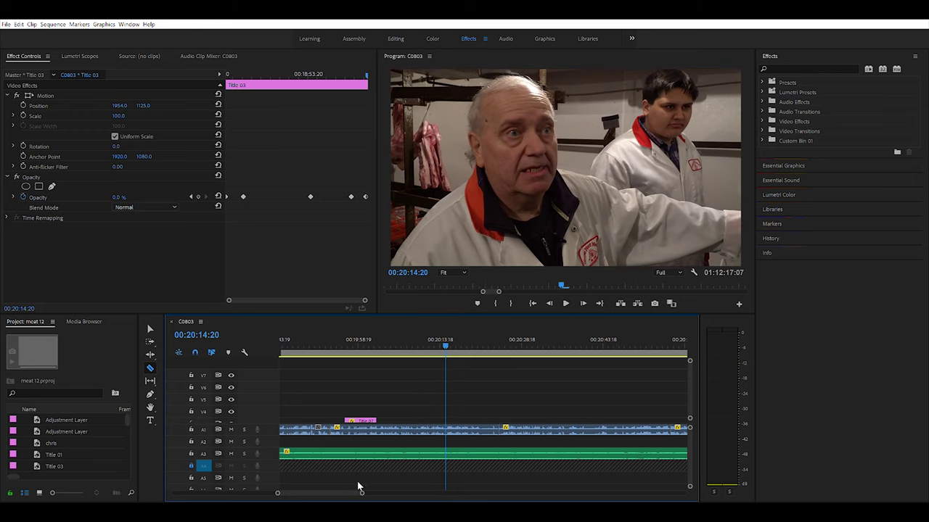
pyautogui.moveTo(366, 487); pyautogui.dragTo(363, 489)
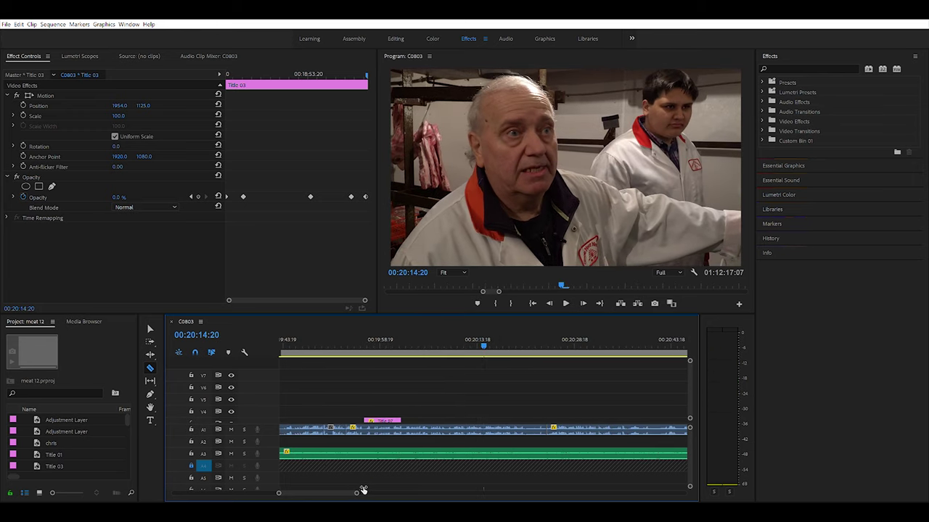
pyautogui.press('space')
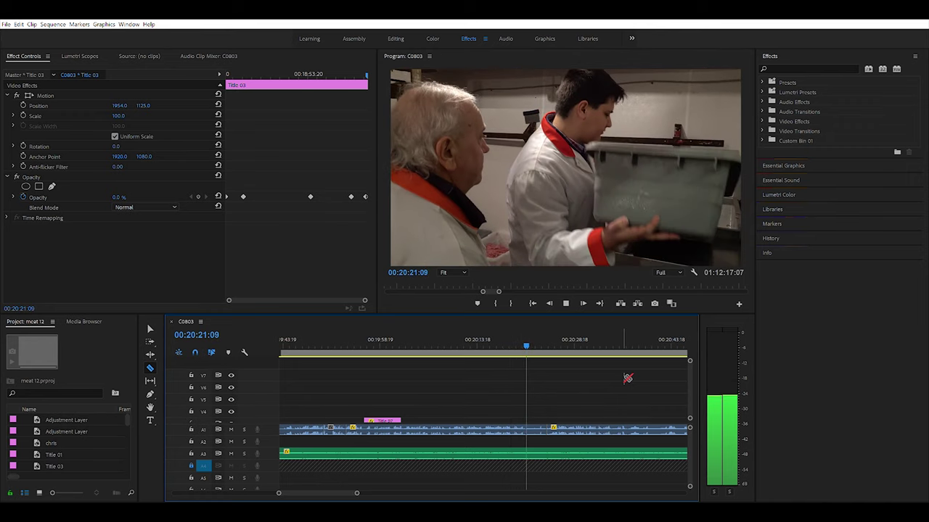
pyautogui.press('space')
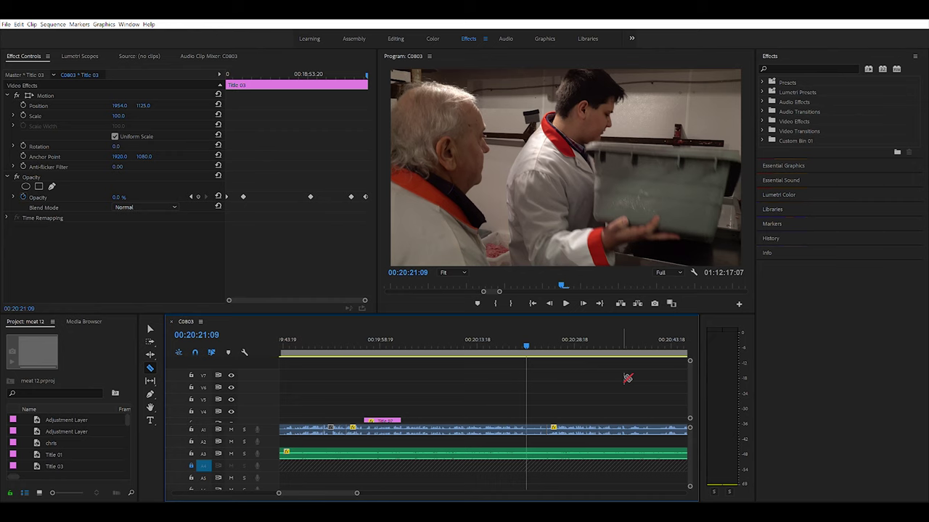
pyautogui.press('space')
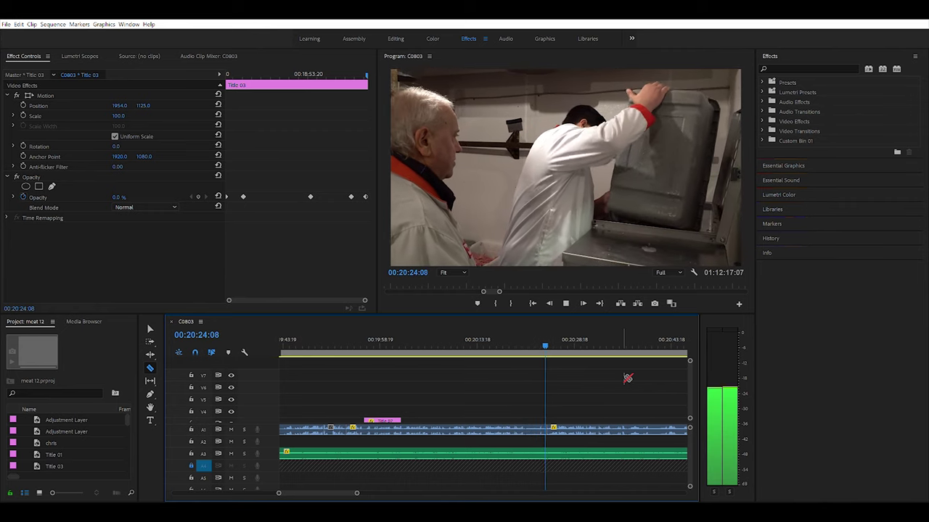
pyautogui.moveTo(551, 343); pyautogui.dragTo(520, 351)
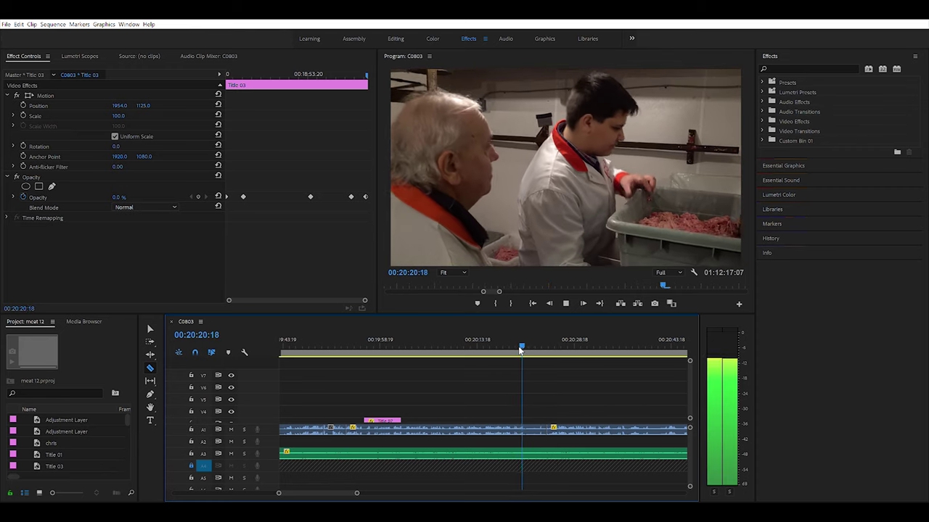
pyautogui.press('space')
pyautogui.press('space')
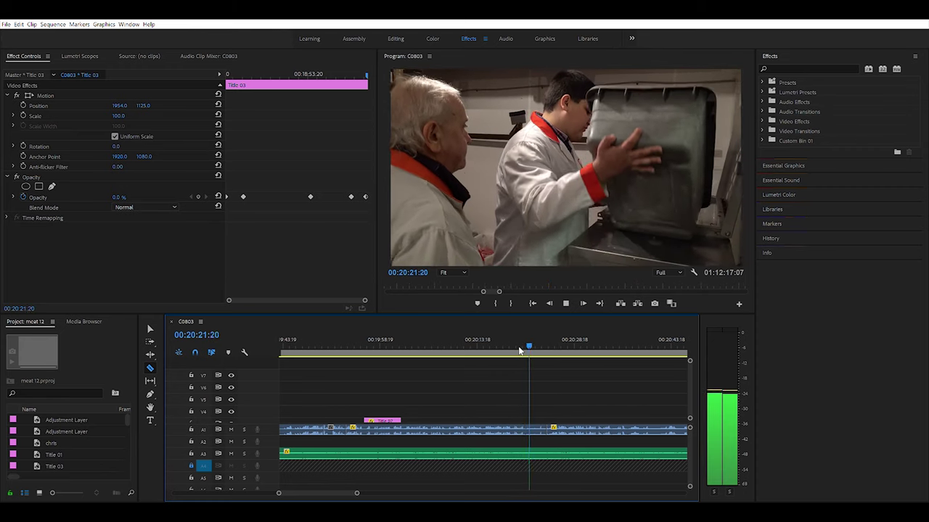
pyautogui.press('space')
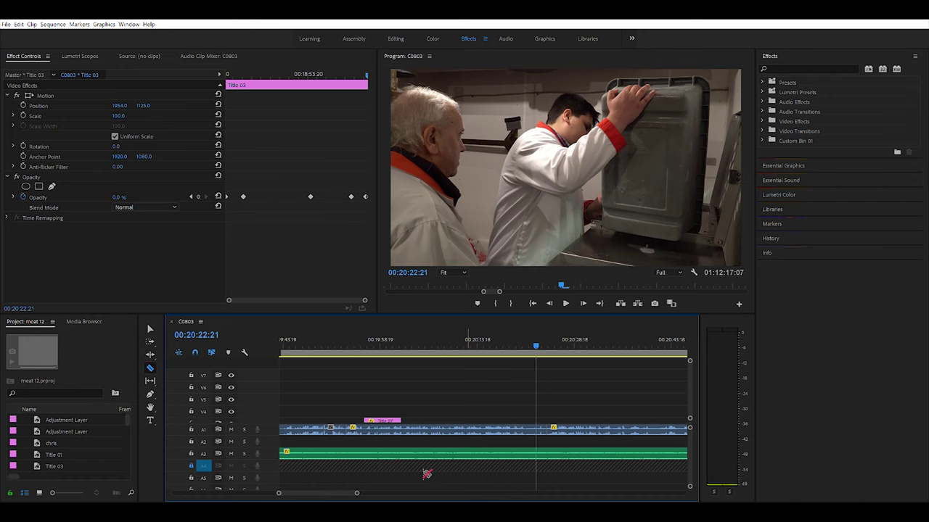
pyautogui.moveTo(358, 493); pyautogui.dragTo(320, 493)
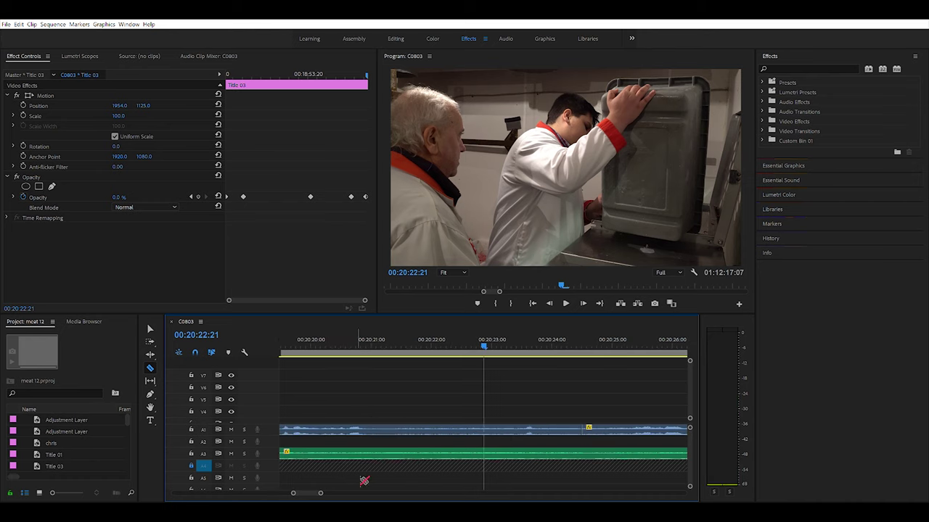
# Ripple-trim the A1 edit point near 00:20:22 earlier, shortening the sequence to 01:12:15:16.
pyautogui.press('b')
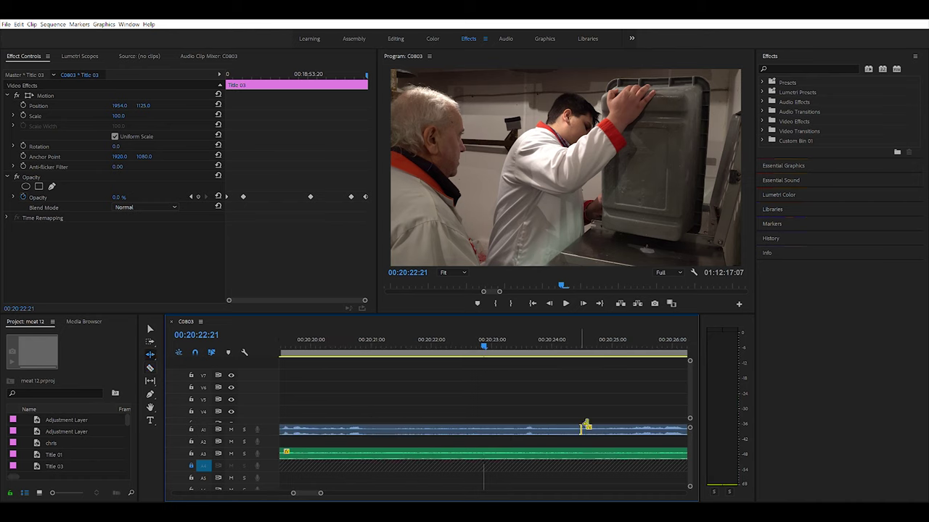
pyautogui.click(487, 418)
pyautogui.moveTo(488, 419); pyautogui.dragTo(546, 434)
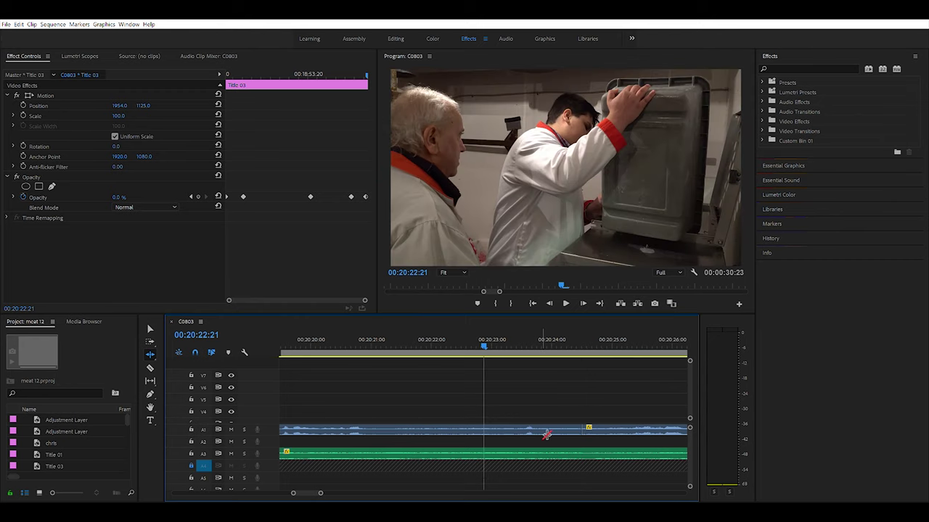
pyautogui.moveTo(323, 492); pyautogui.dragTo(699, 469)
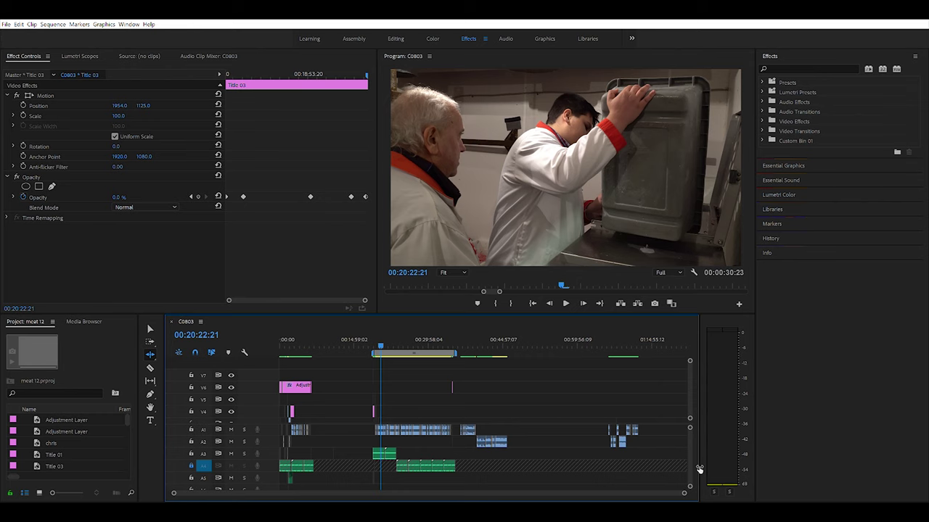
pyautogui.press('\\')
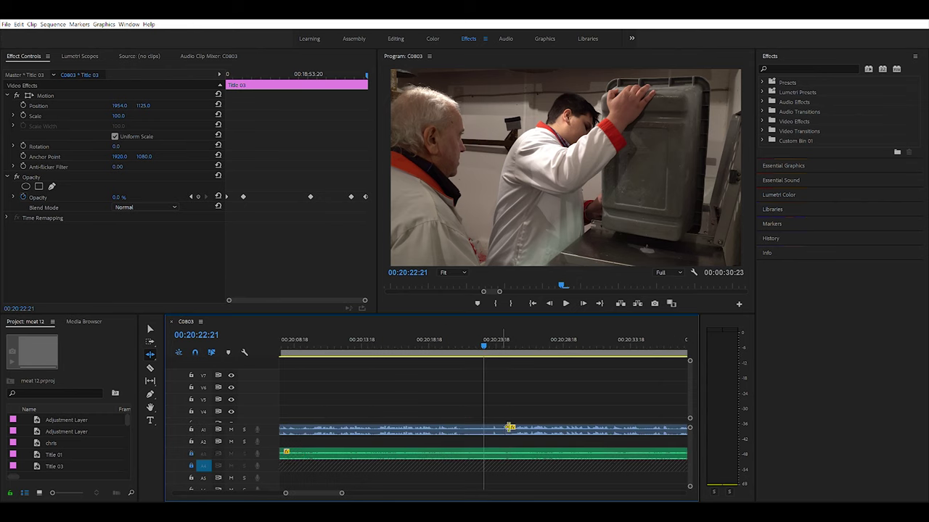
pyautogui.moveTo(482, 421); pyautogui.dragTo(503, 422)
# Preview the cut, then ripple-extend the A1 edit point near 00:20:23 to make the sequence 01:12:18:01.
pyautogui.press('space')
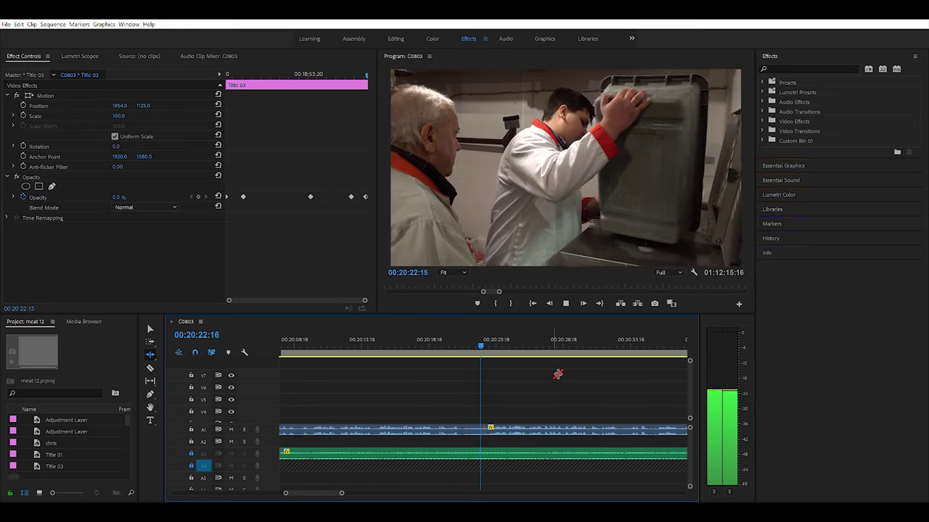
pyautogui.press('space')
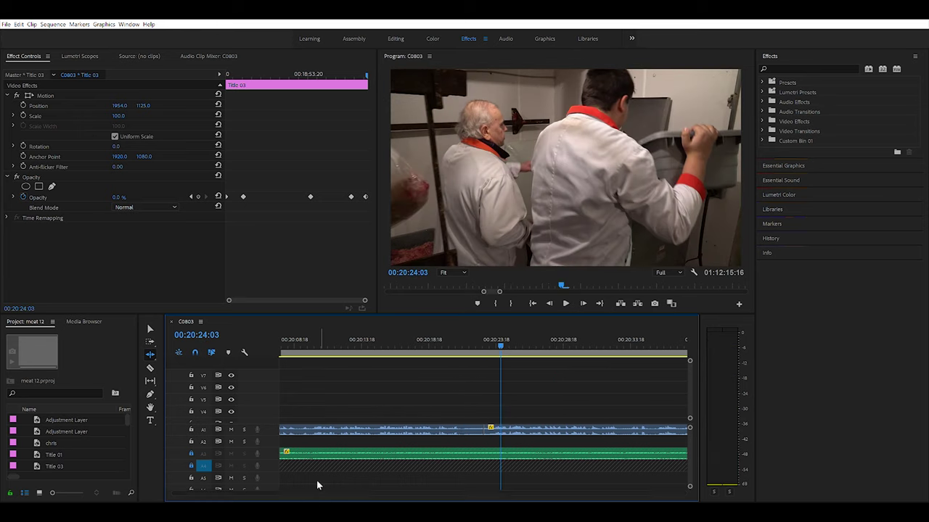
pyautogui.scroll(1, 336, 485)
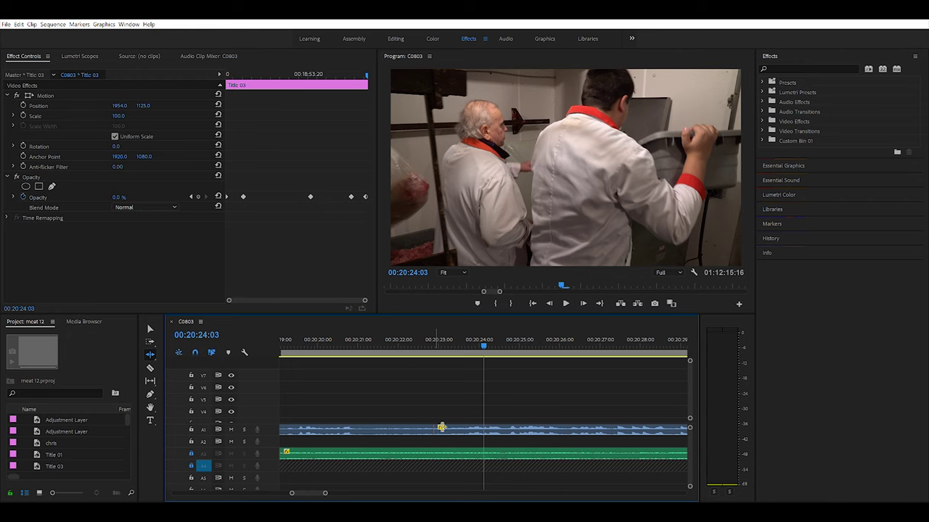
pyautogui.moveTo(420, 424); pyautogui.dragTo(414, 425)
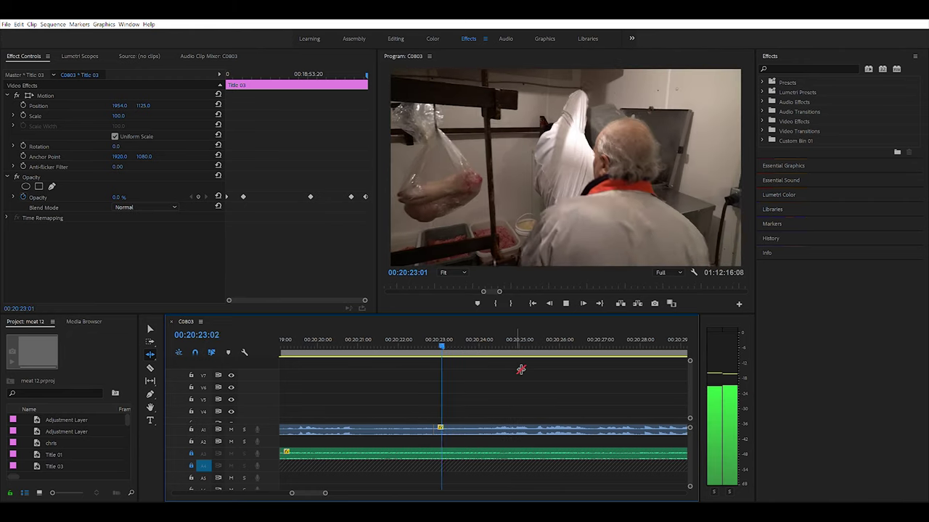
pyautogui.press('space')
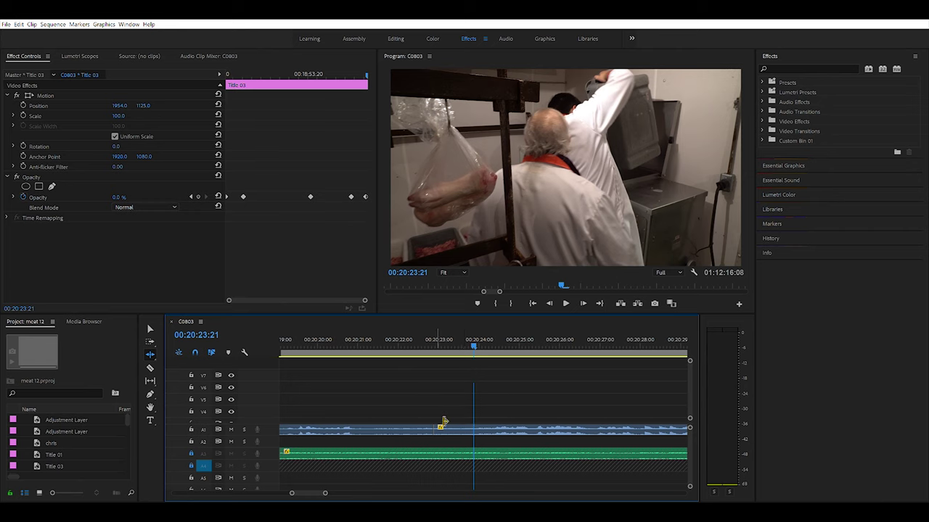
pyautogui.moveTo(444, 421); pyautogui.dragTo(379, 415)
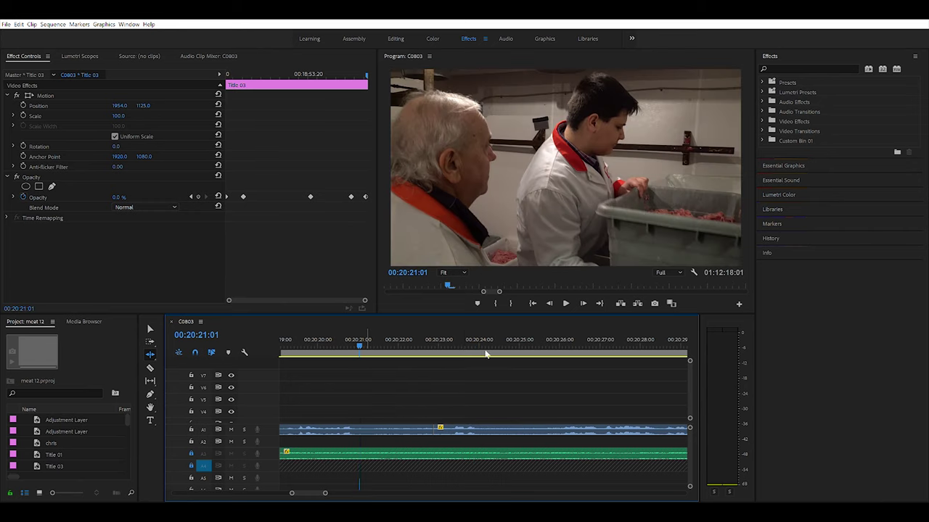
pyautogui.press('space')
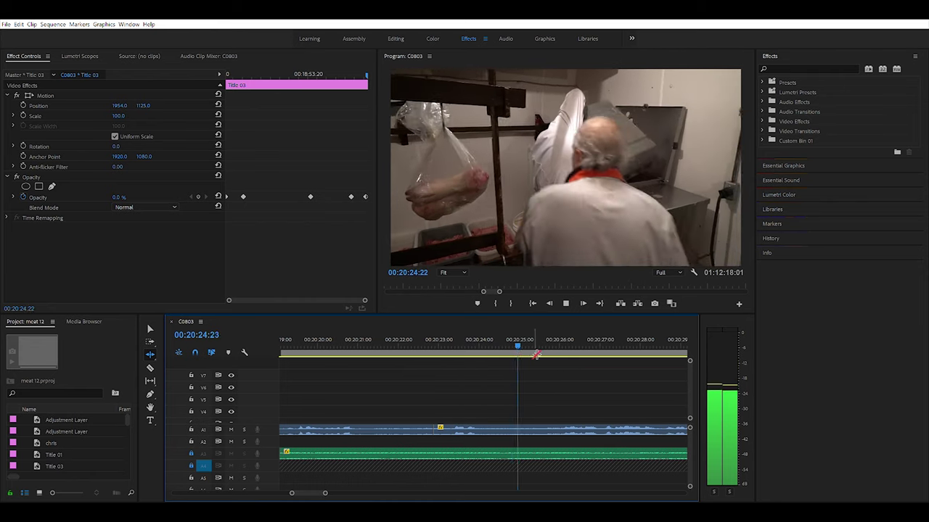
pyautogui.moveTo(464, 348); pyautogui.dragTo(325, 348)
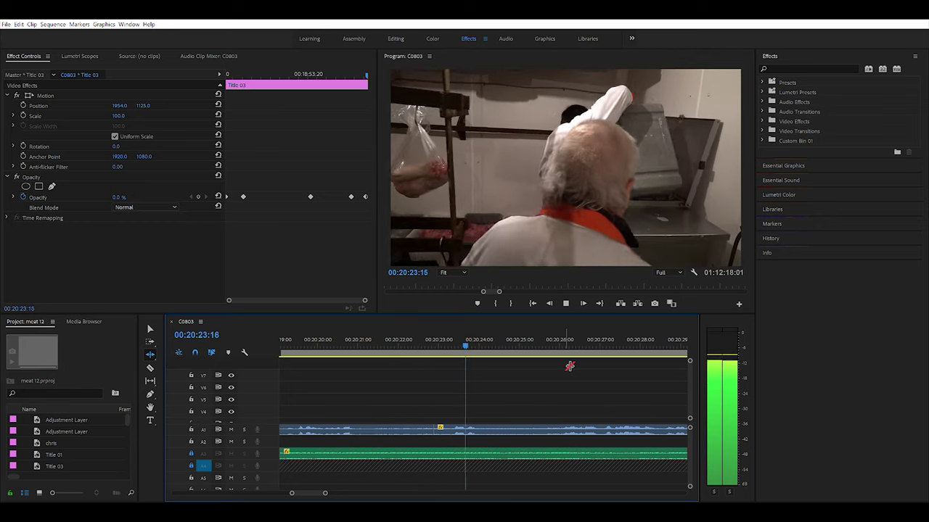
pyautogui.press('space')
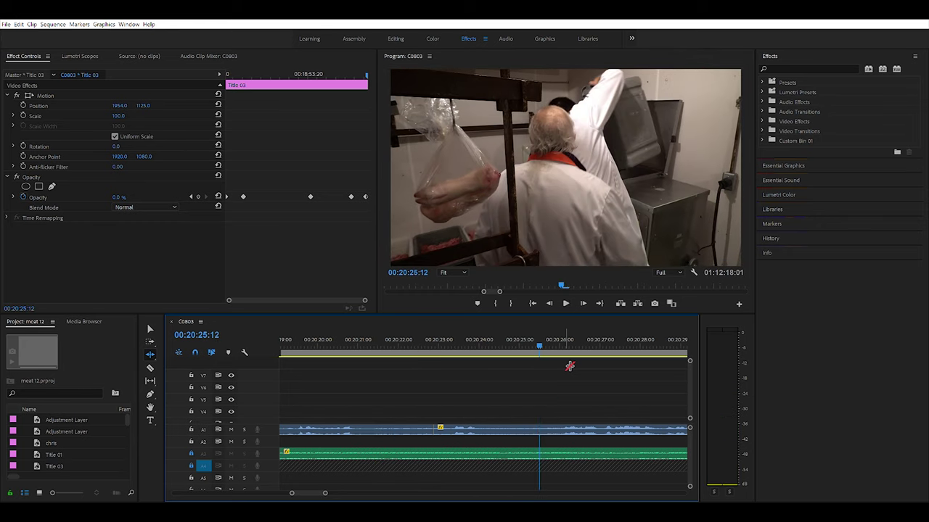
# Undo both mixing trims and review the restored section through to the grinder shot.
pyautogui.press('w')
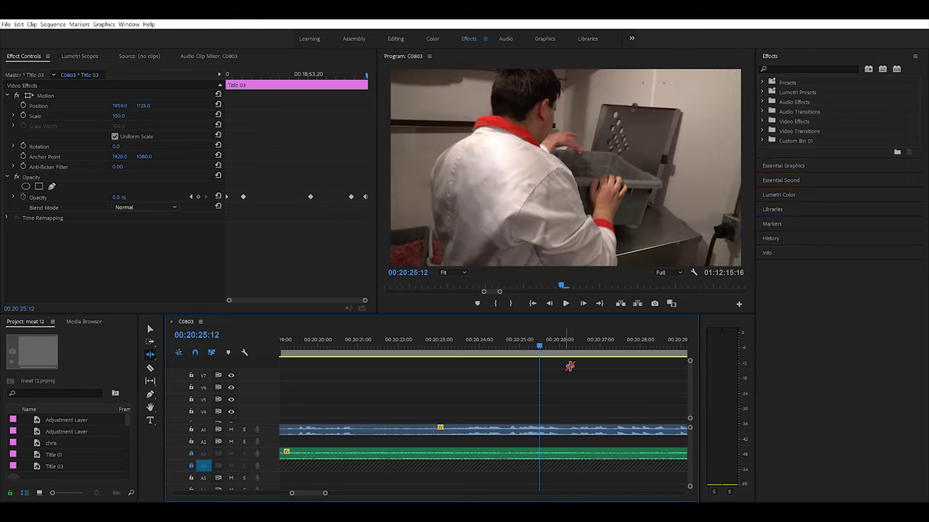
pyautogui.hotkey('ctrl', 'z')
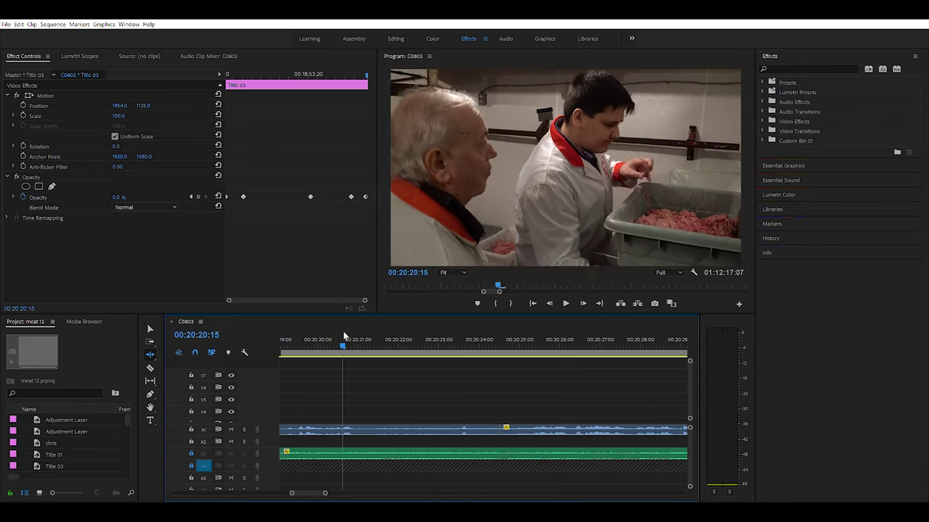
pyautogui.press('space')
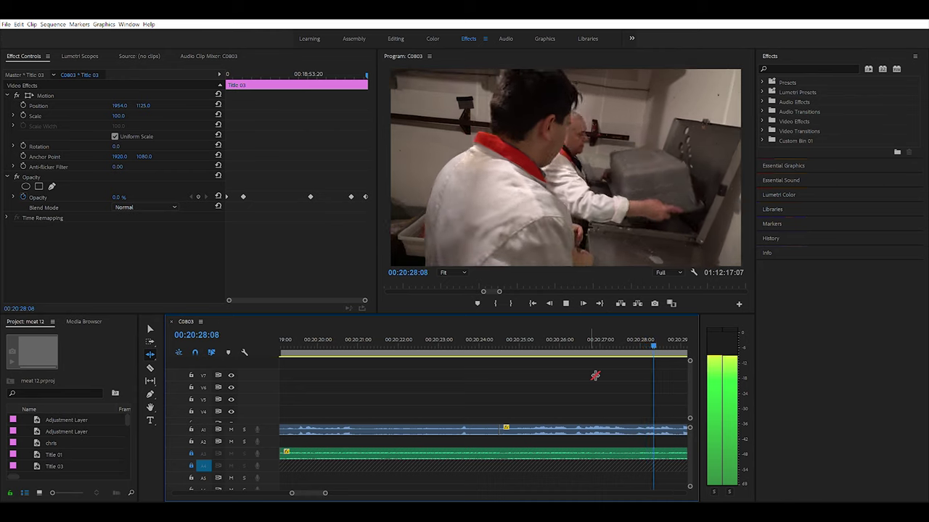
pyautogui.press('space')
pyautogui.press('j')
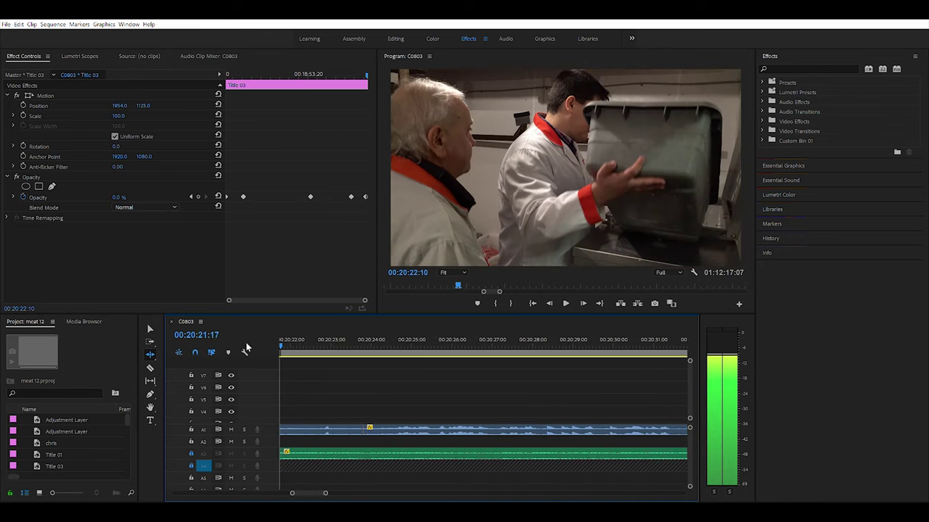
pyautogui.press('l')
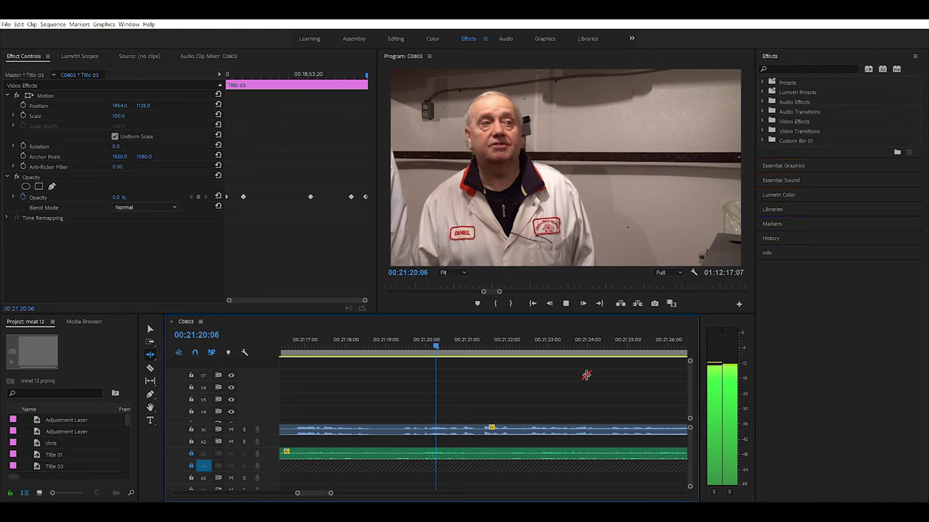
pyautogui.press('space')
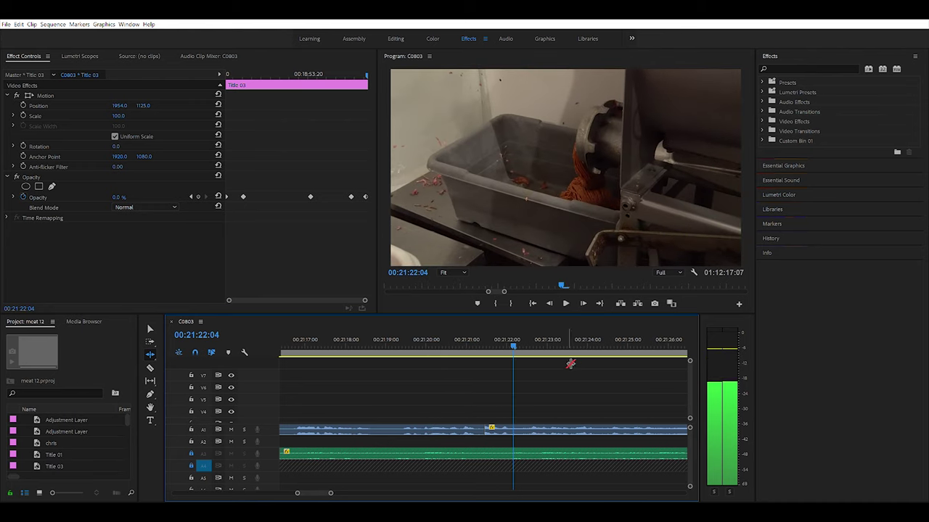
pyautogui.press('Up')
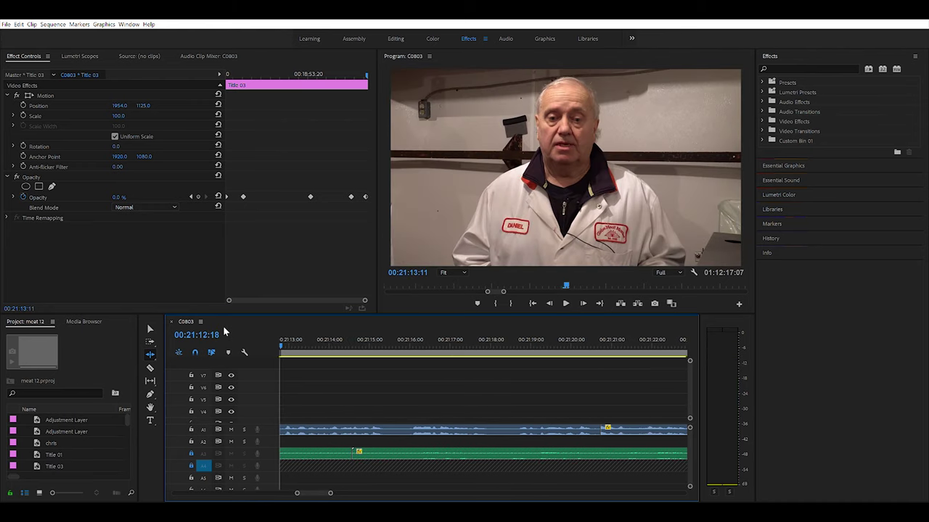
pyautogui.press('space')
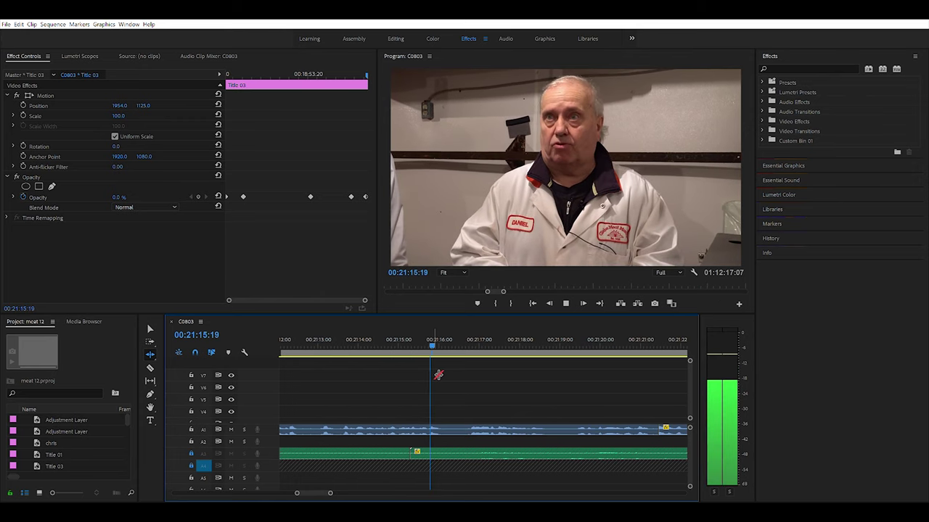
pyautogui.press('space')
# Ripple-trim A1 to the playhead at 00:21:16:05, shortening the sequence to 01:12:12:01.
pyautogui.click(447, 339)
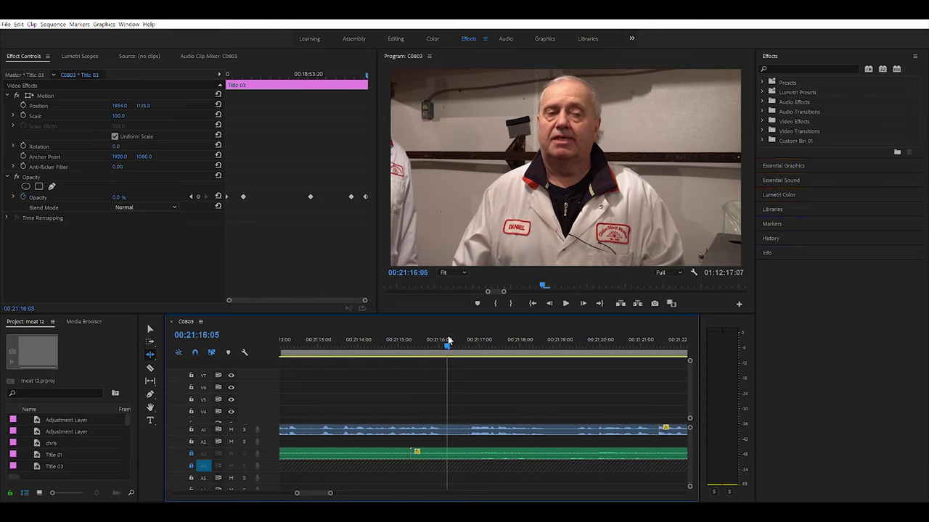
pyautogui.moveTo(630, 422); pyautogui.dragTo(475, 432)
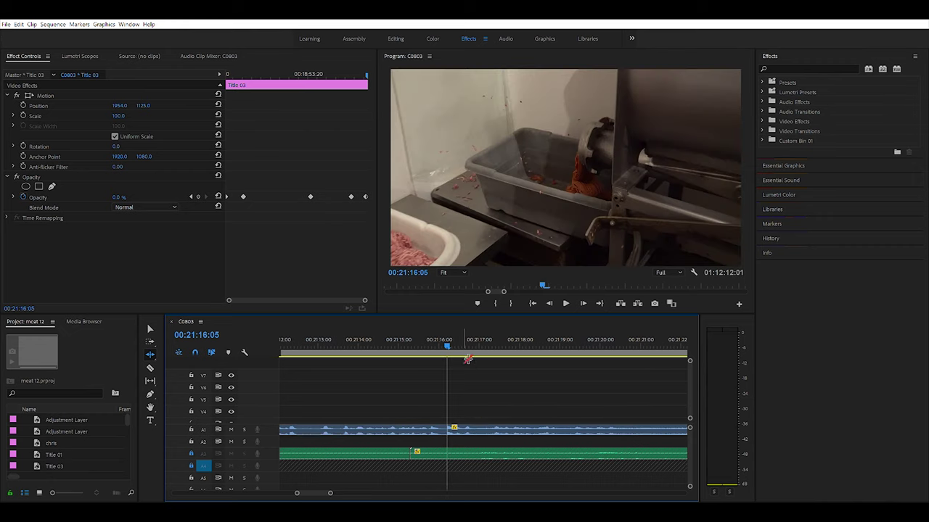
pyautogui.moveTo(462, 339); pyautogui.dragTo(323, 340)
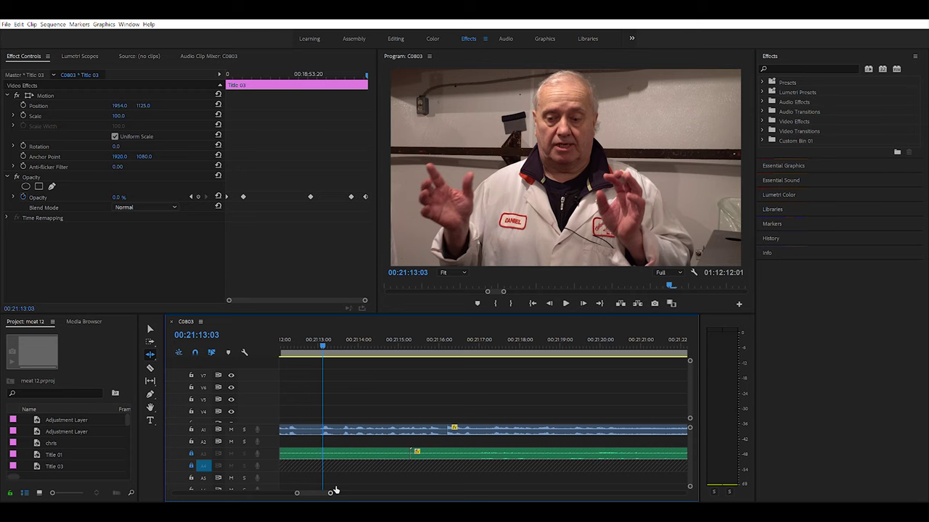
pyautogui.moveTo(334, 491); pyautogui.dragTo(377, 493)
pyautogui.moveTo(485, 340); pyautogui.dragTo(407, 362)
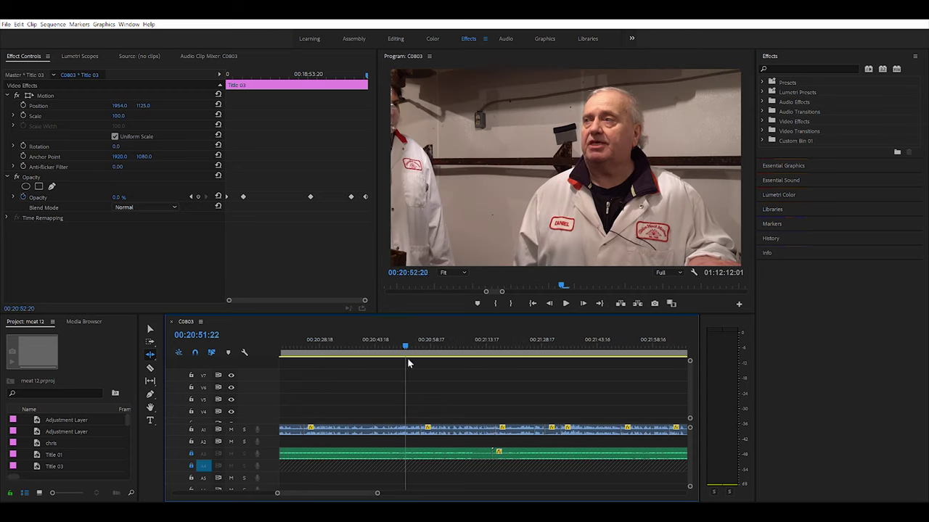
pyautogui.press('space')
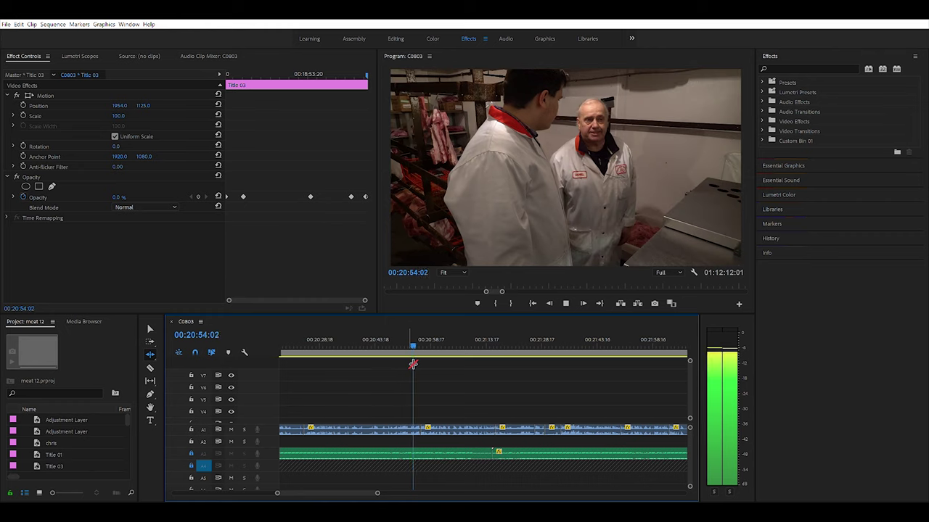
pyautogui.press('space')
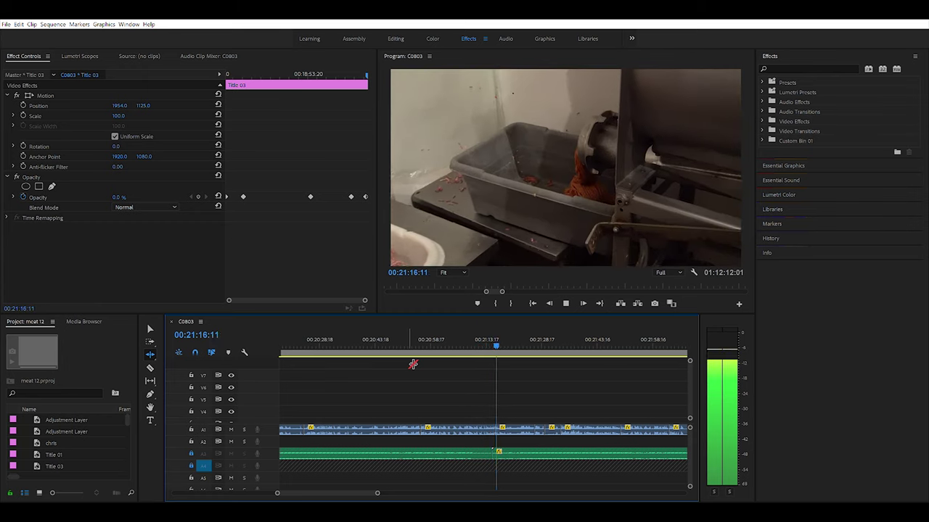
pyautogui.press('space')
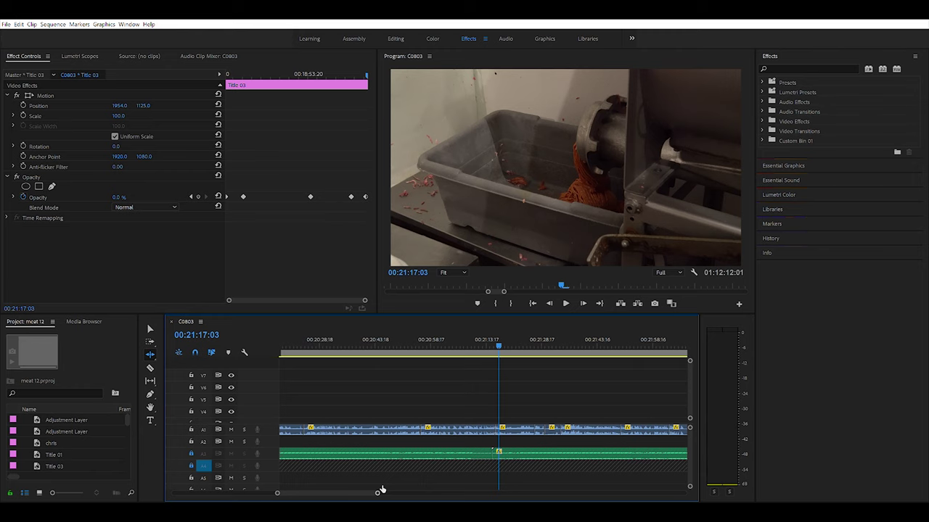
pyautogui.moveTo(378, 492); pyautogui.dragTo(361, 495)
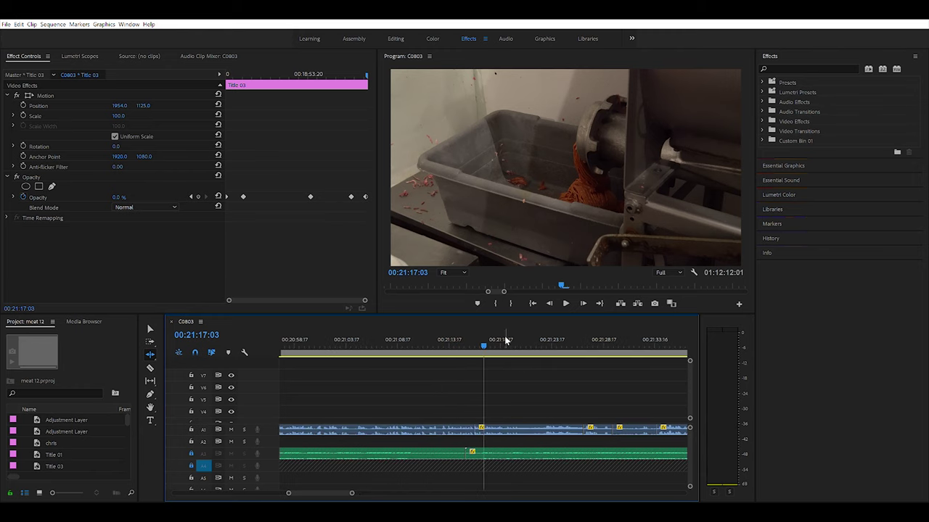
pyautogui.moveTo(506, 340); pyautogui.dragTo(415, 348)
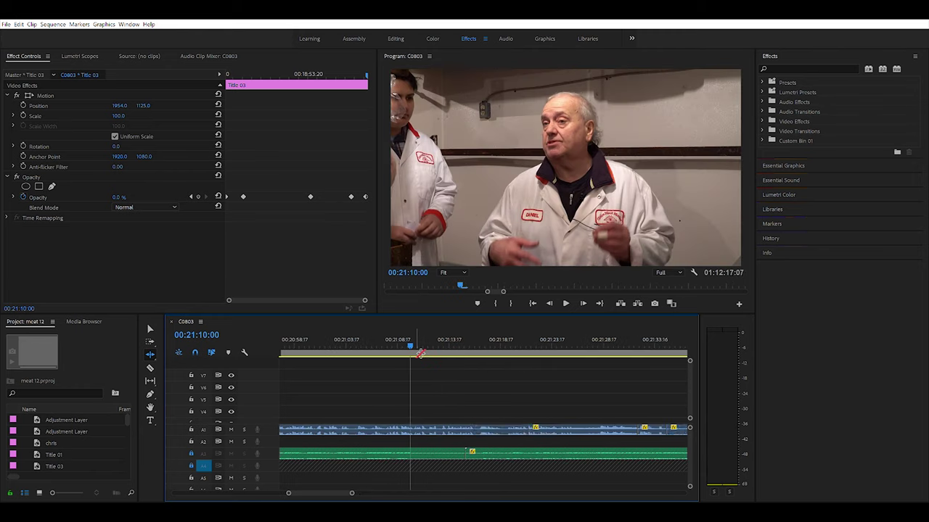
pyautogui.moveTo(394, 338); pyautogui.dragTo(387, 346)
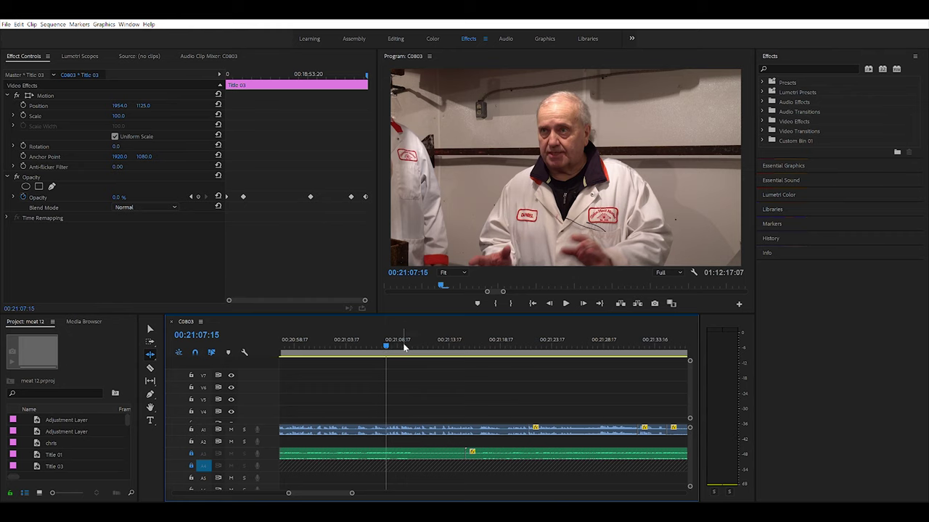
pyautogui.press('space')
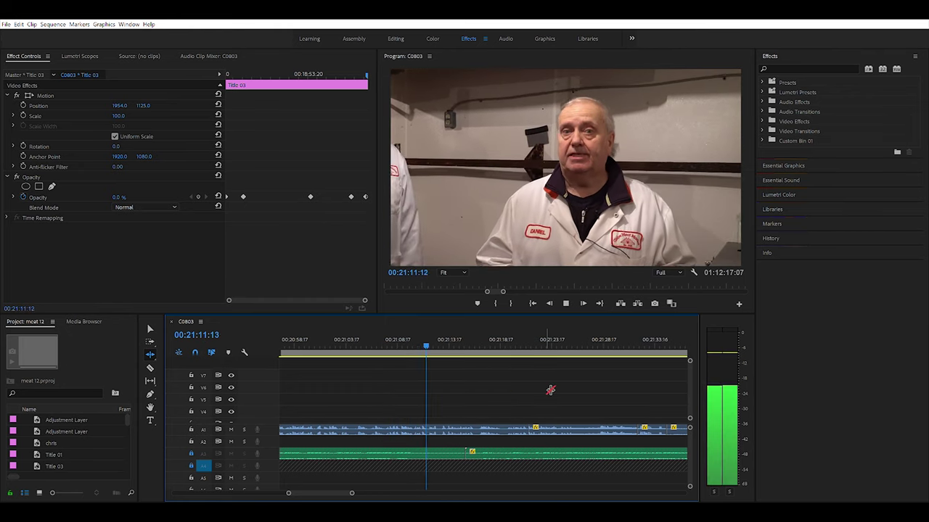
pyautogui.press('space')
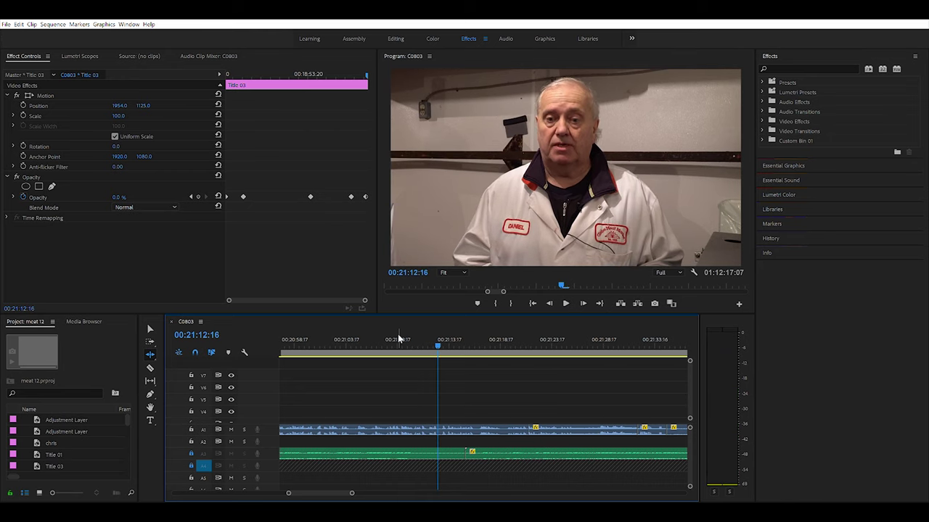
pyautogui.press('Up')
pyautogui.press('space')
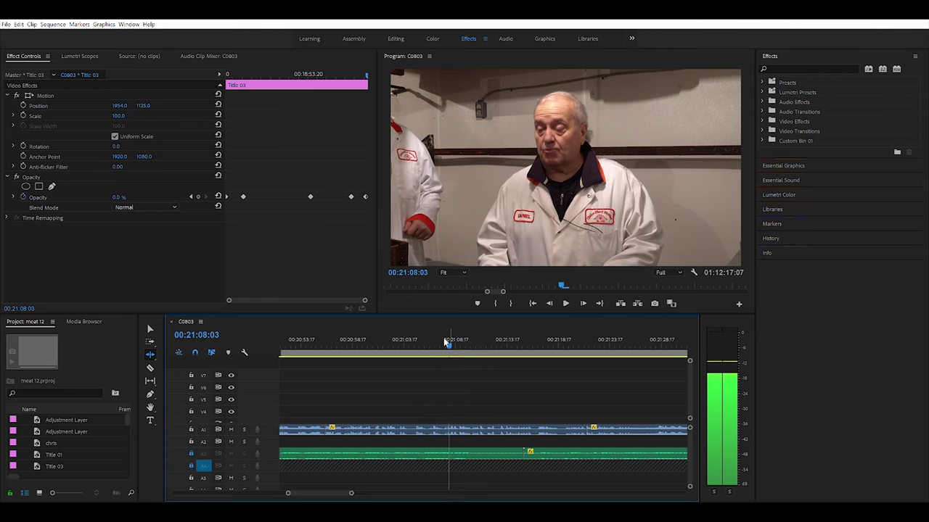
pyautogui.moveTo(443, 338); pyautogui.dragTo(371, 340)
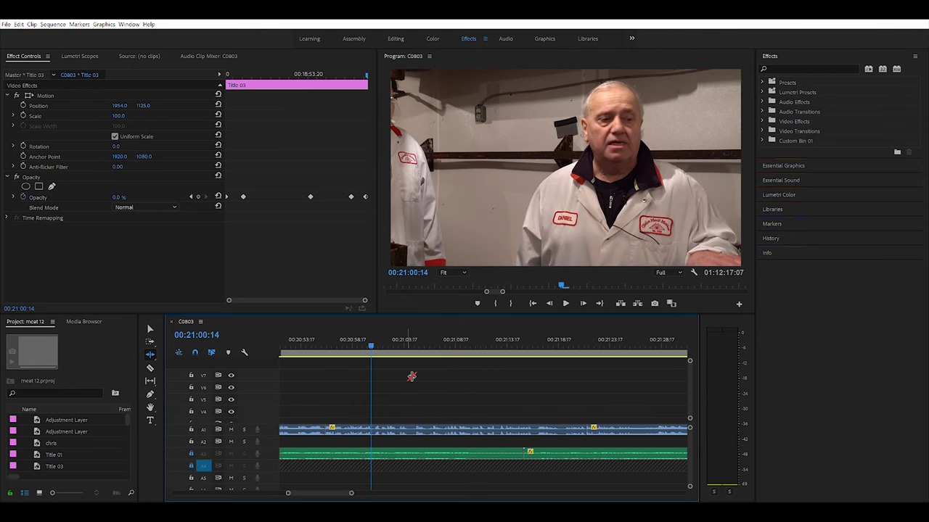
pyautogui.press('space')
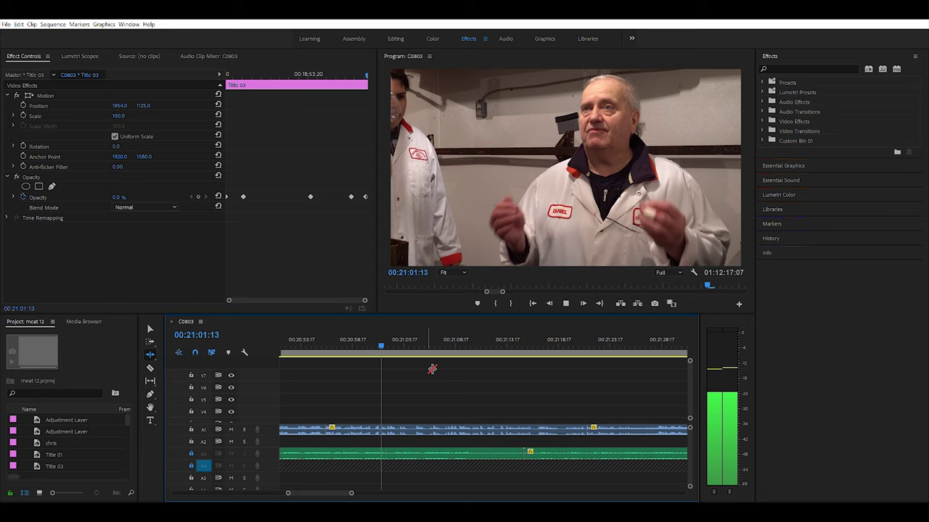
pyautogui.press('space')
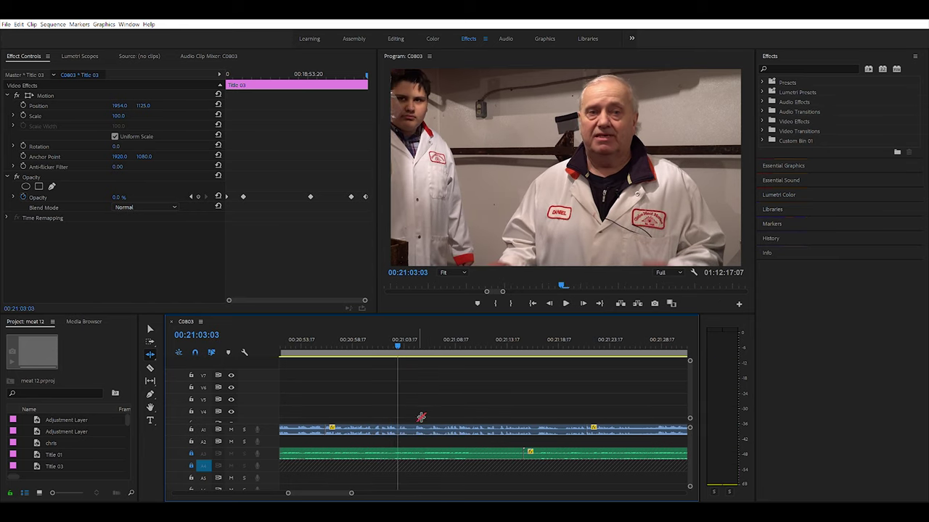
pyautogui.moveTo(353, 490); pyautogui.dragTo(316, 492)
pyautogui.moveTo(495, 348); pyautogui.dragTo(411, 349)
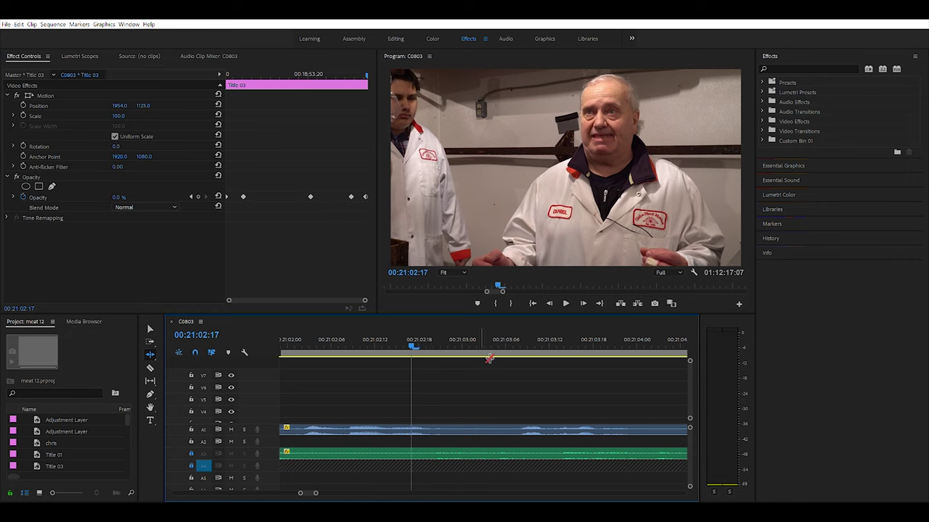
pyautogui.press('space')
pyautogui.press('space')
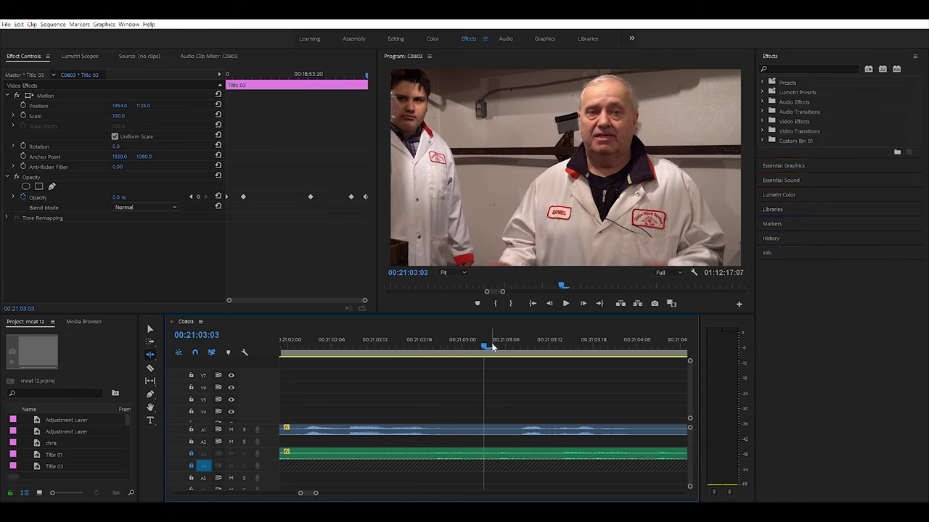
# Razor-split the A1 interview audio at 00:21:03:01 and cut the C0821.MP4 clip further downstream.
pyautogui.click(475, 431)
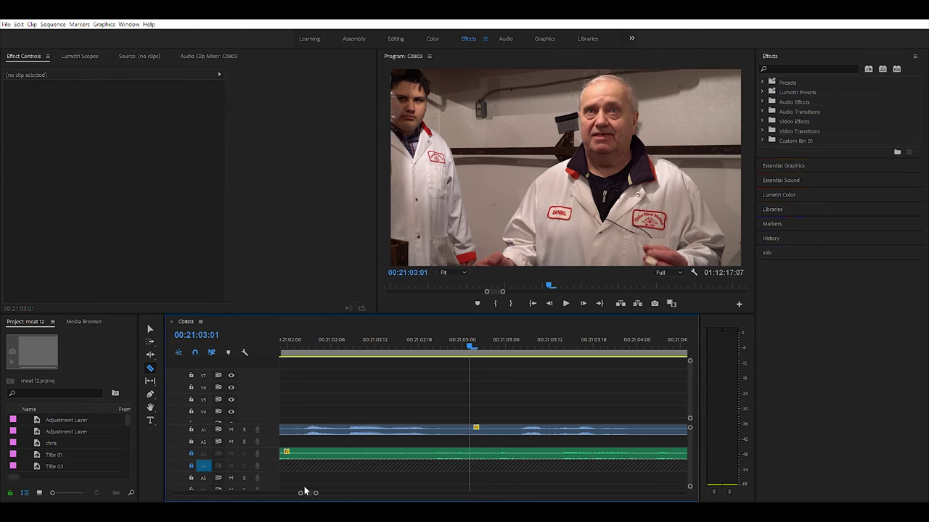
pyautogui.moveTo(320, 491); pyautogui.dragTo(365, 493)
pyautogui.moveTo(563, 342); pyautogui.dragTo(573, 343)
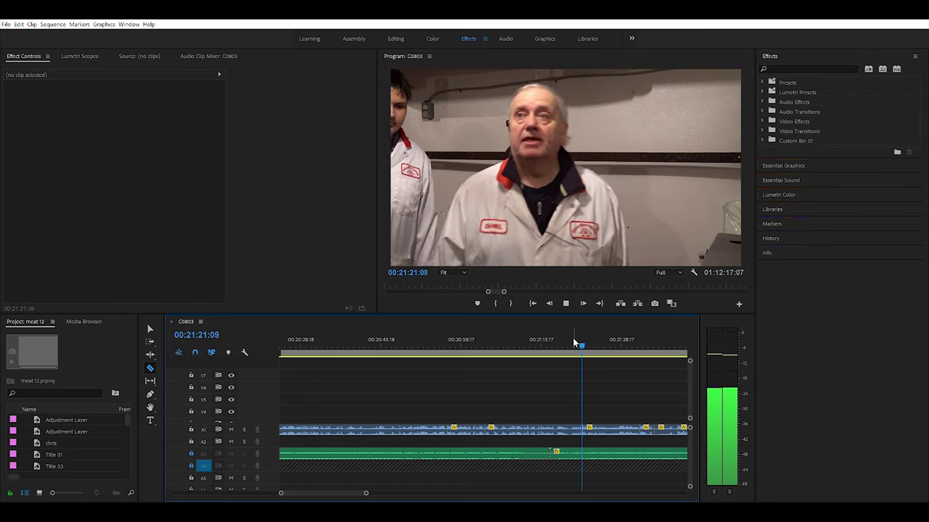
pyautogui.press('space')
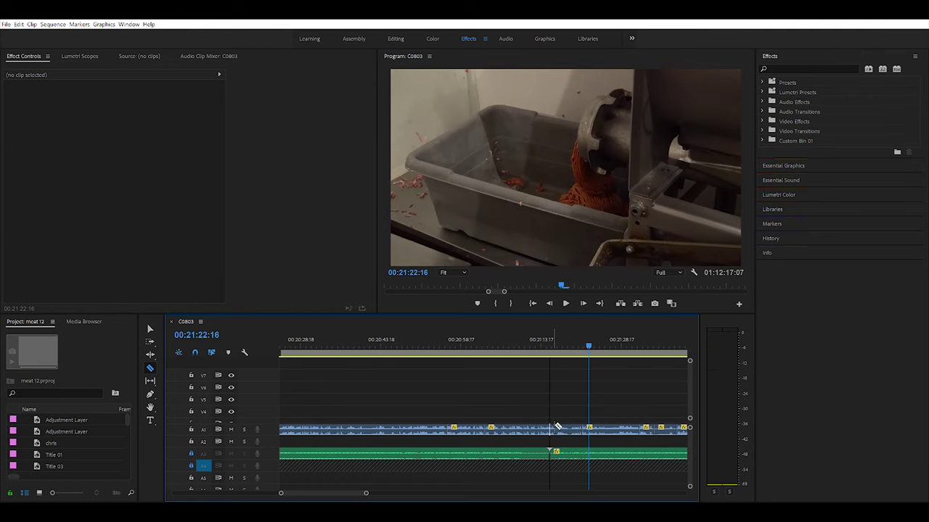
pyautogui.click(556, 426)
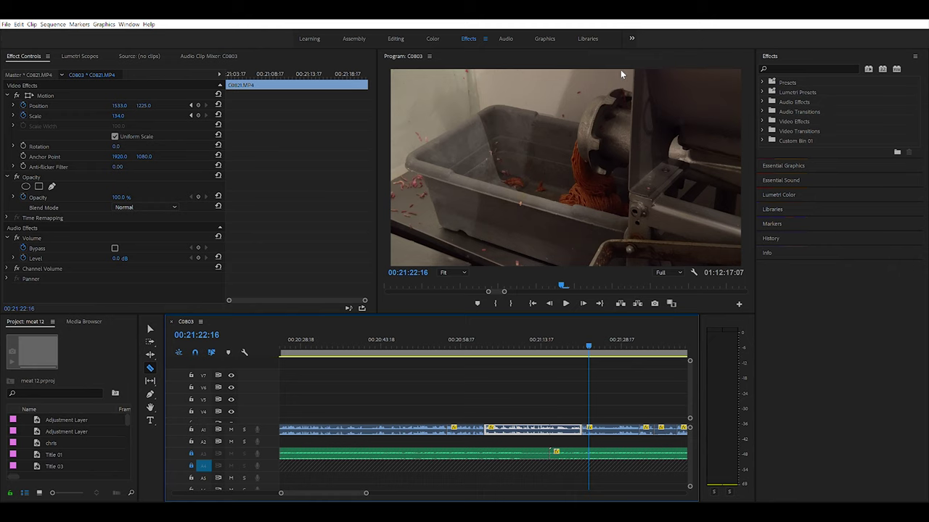
pyautogui.moveTo(492, 344); pyautogui.dragTo(418, 355)
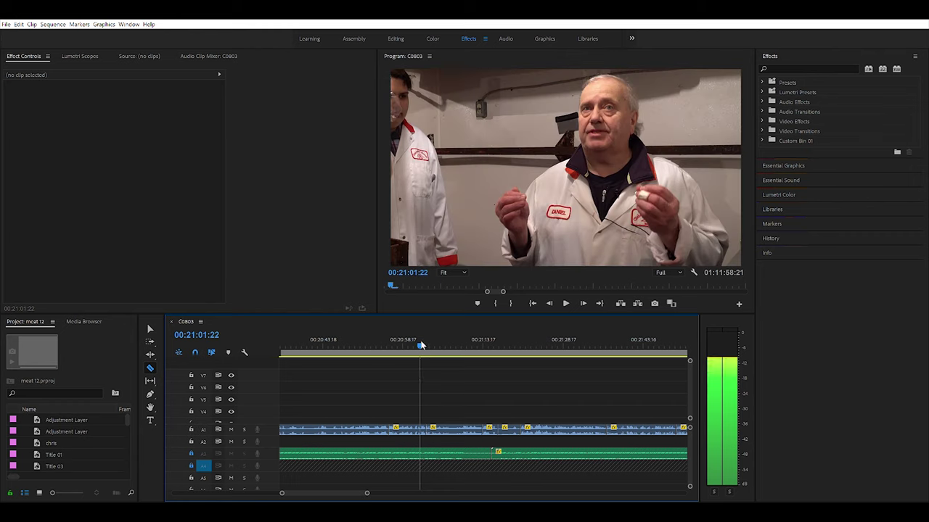
pyautogui.moveTo(365, 492); pyautogui.dragTo(323, 488)
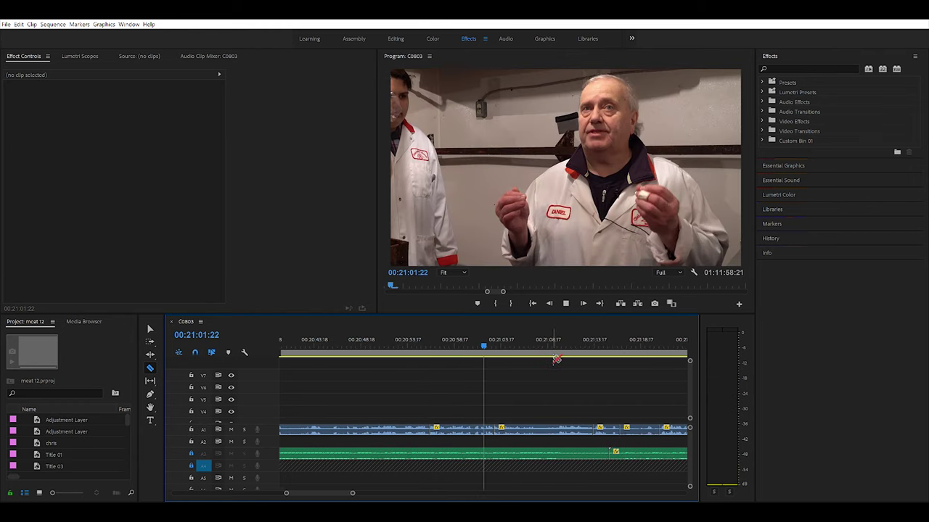
pyautogui.press('space')
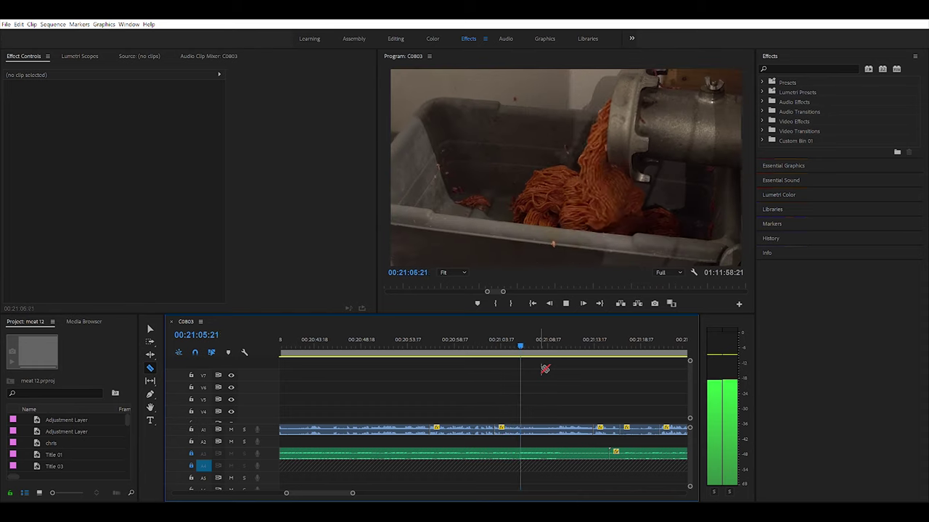
pyautogui.press('space')
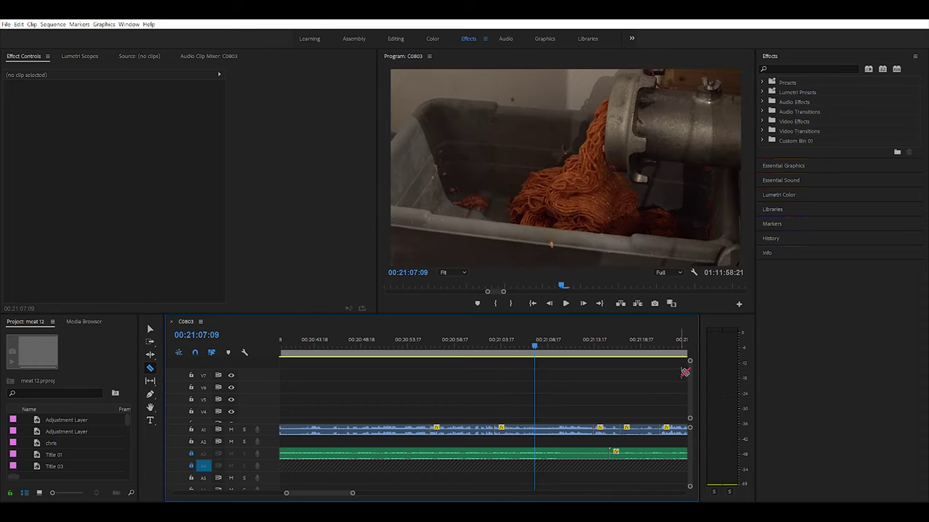
# Play from 00:21:03:02 into the grinder footage, stopping at 00:21:12:22.
pyautogui.scroll(-2, 688, 385)
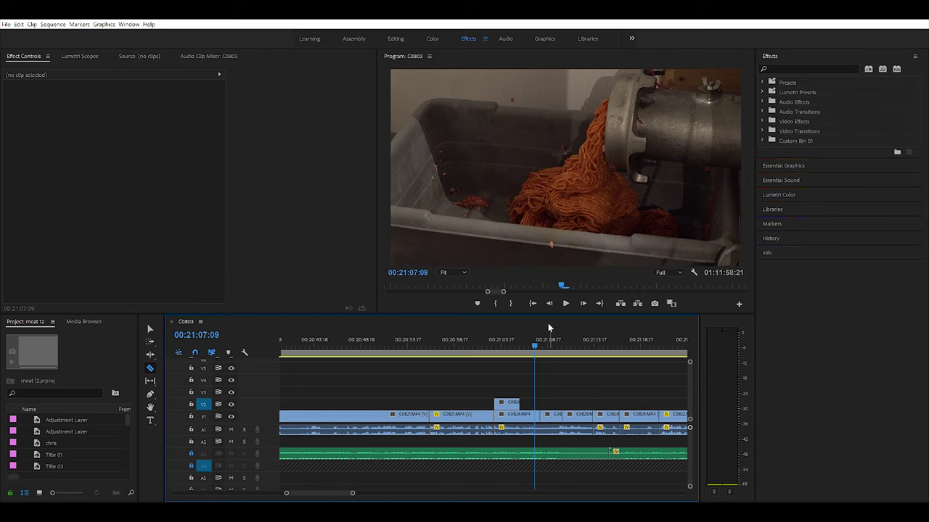
pyautogui.moveTo(535, 343); pyautogui.dragTo(494, 342)
pyautogui.press('space')
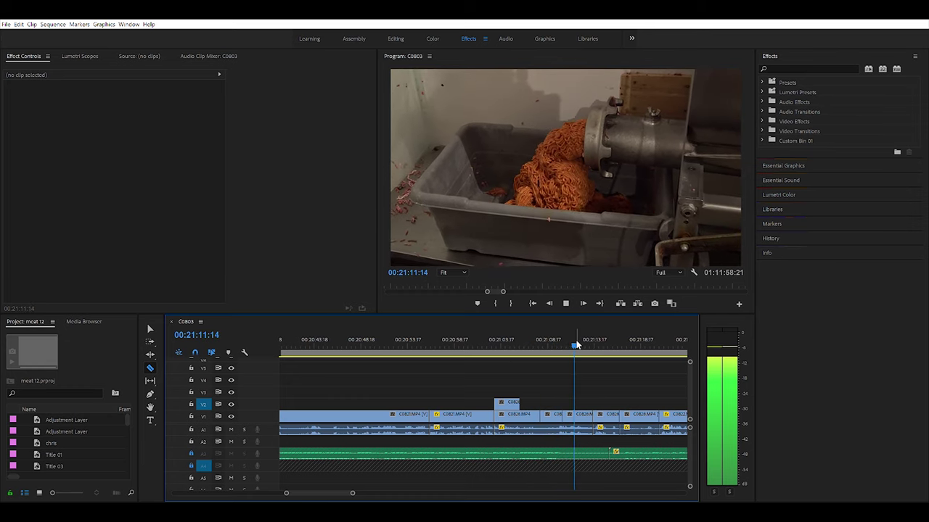
pyautogui.press('space')
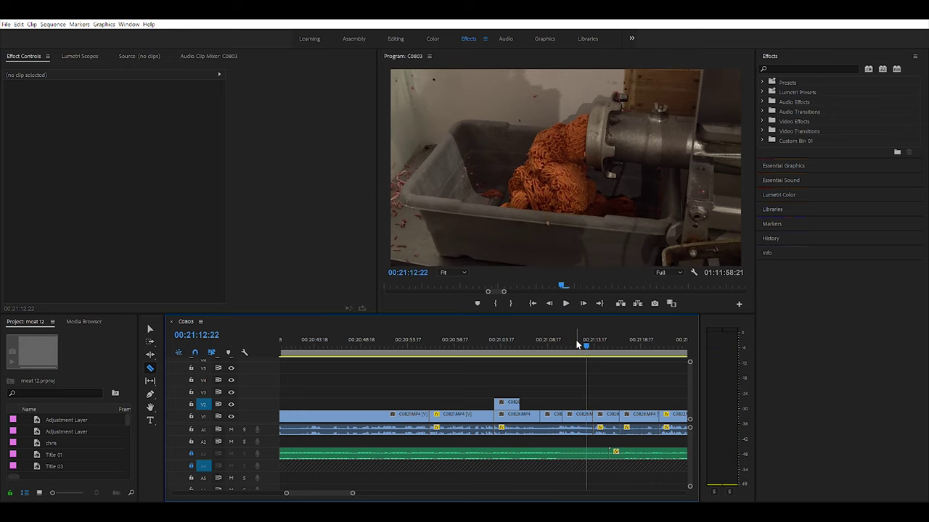
# Delete the short V1 and A1 grinder pieces at 00:21:12:22 and ripple-close the gap.
pyautogui.press('v')
pyautogui.click(594, 414)
pyautogui.press('Delete')
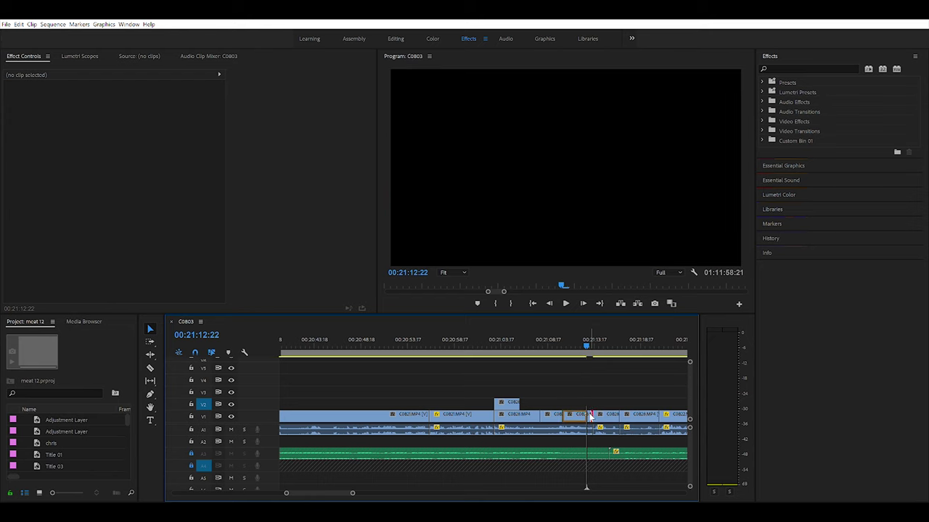
pyautogui.click(594, 426)
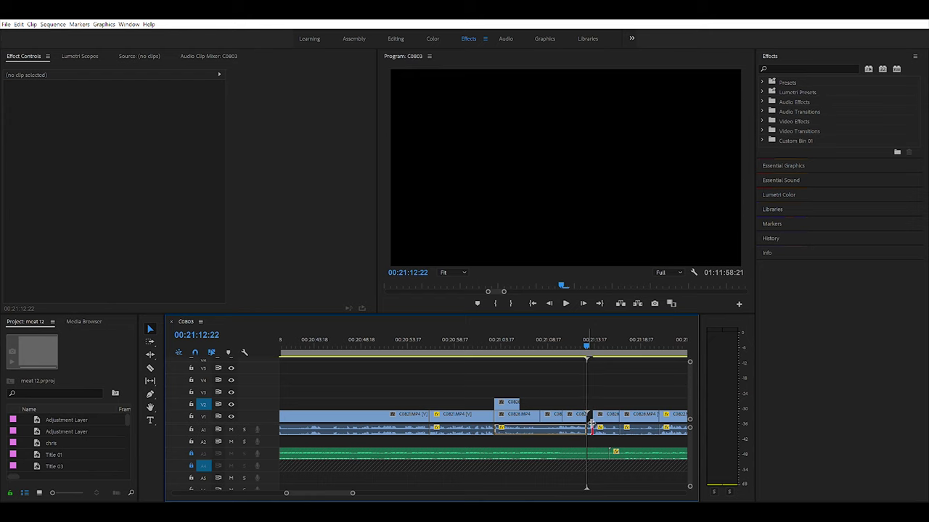
pyautogui.press('Delete')
pyautogui.click(591, 411)
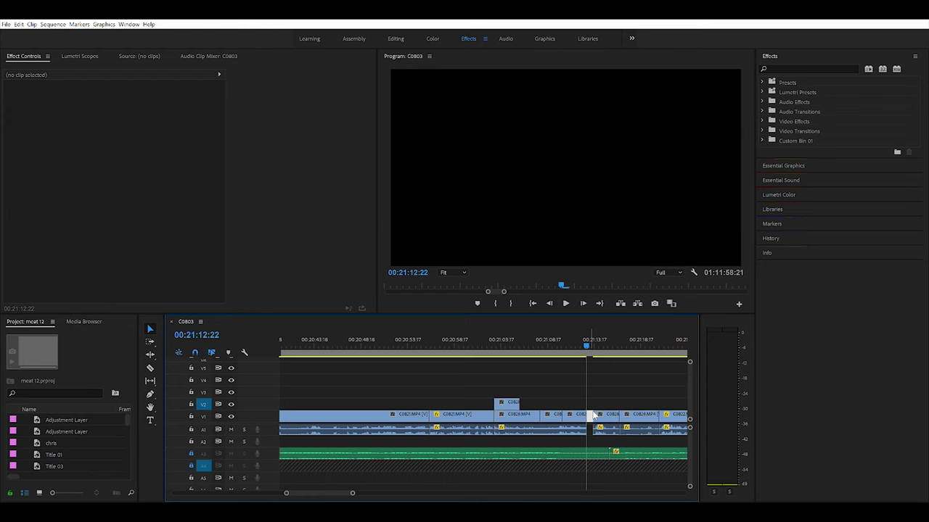
pyautogui.press('Delete')
pyautogui.moveTo(587, 340); pyautogui.dragTo(432, 379)
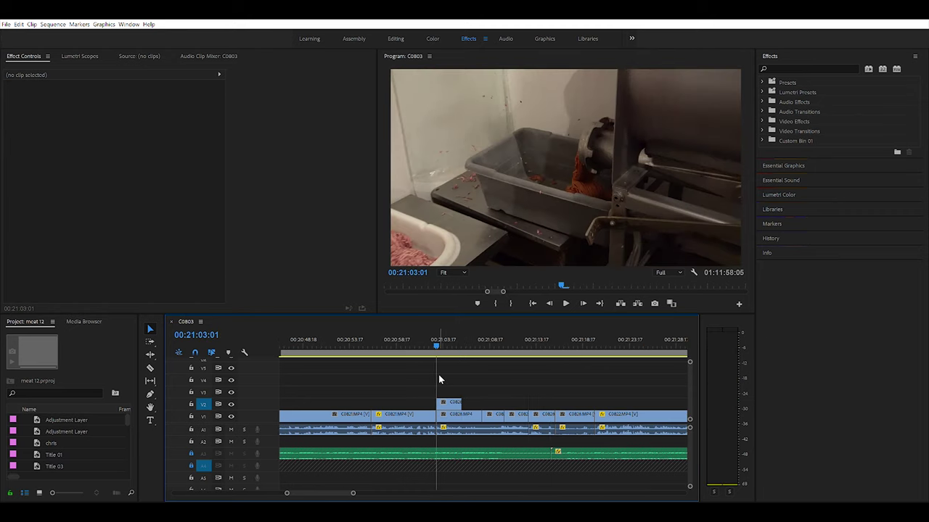